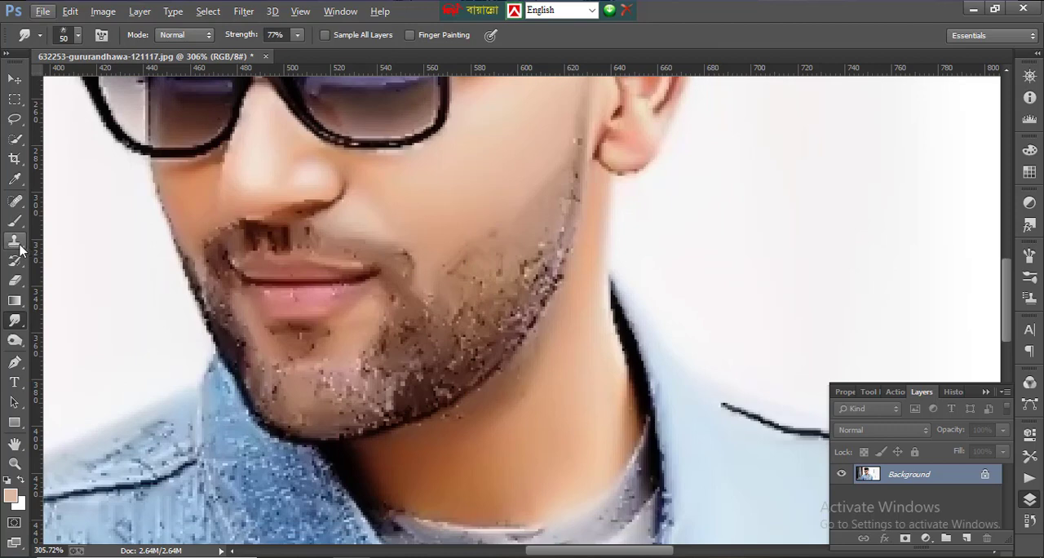
- Try to replace the stubble on the cheek with clean skin from above using the Patch tool
{"action": "left_click", "coordinate": [15, 200]}
{"action": "left_click", "coordinate": [69, 228]}
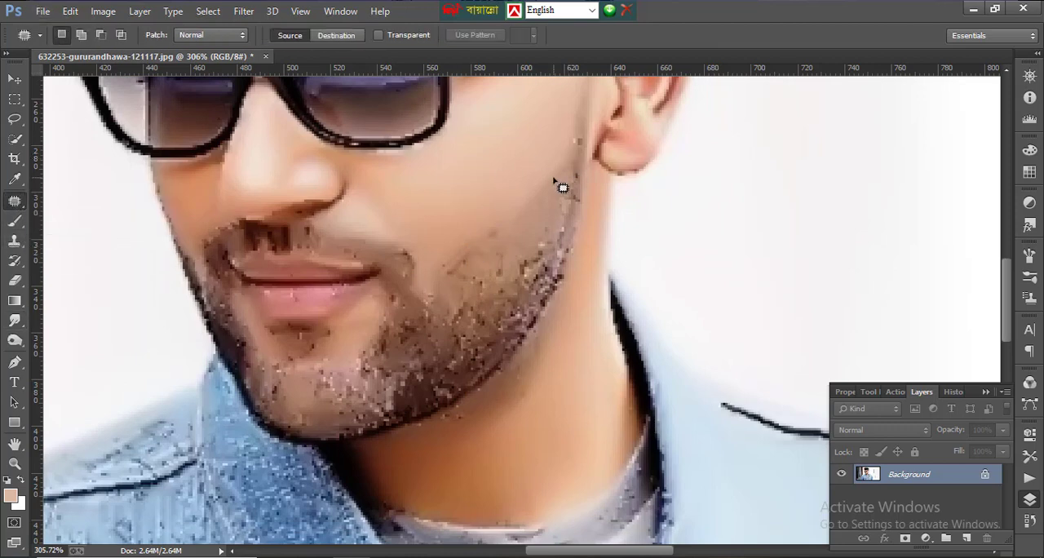
{"action": "left_click_drag", "start_coordinate": [567, 185], "coordinate": [562, 180]}
{"action": "left_click_drag", "start_coordinate": [517, 261], "coordinate": [496, 155]}
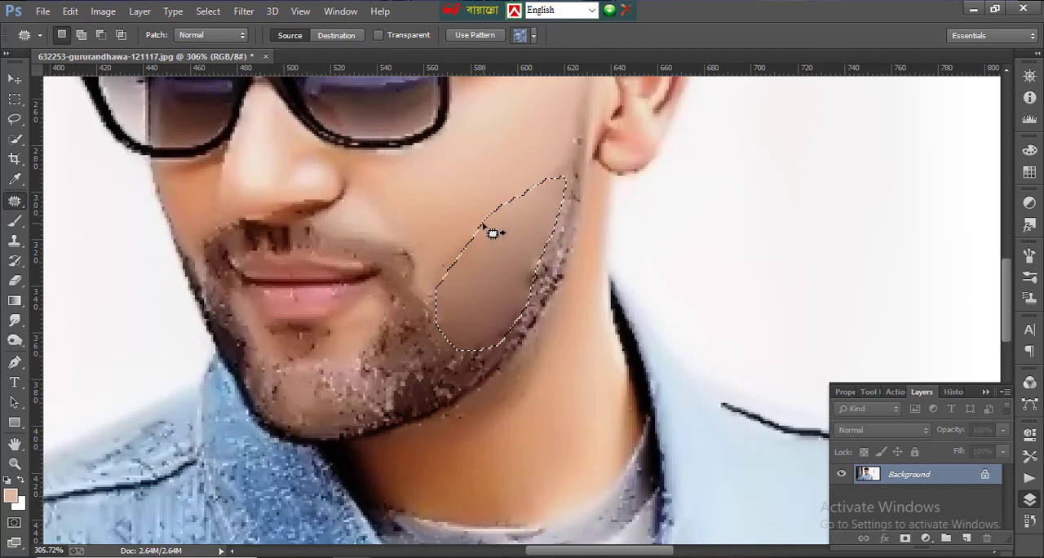
{"action": "key", "text": "ctrl+d"}
- Clone clean cheek skin over the upper edge of the beard using the Clone Stamp at brush size 15
{"action": "left_click", "coordinate": [14, 239]}
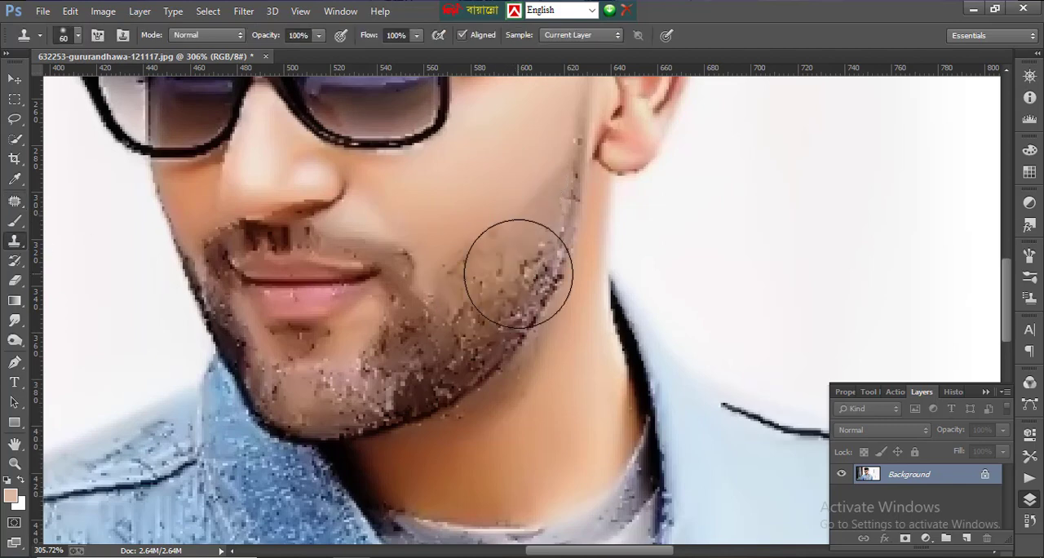
{"action": "scroll", "coordinate": [498, 245], "scroll_direction": "down", "scroll_amount": 1}
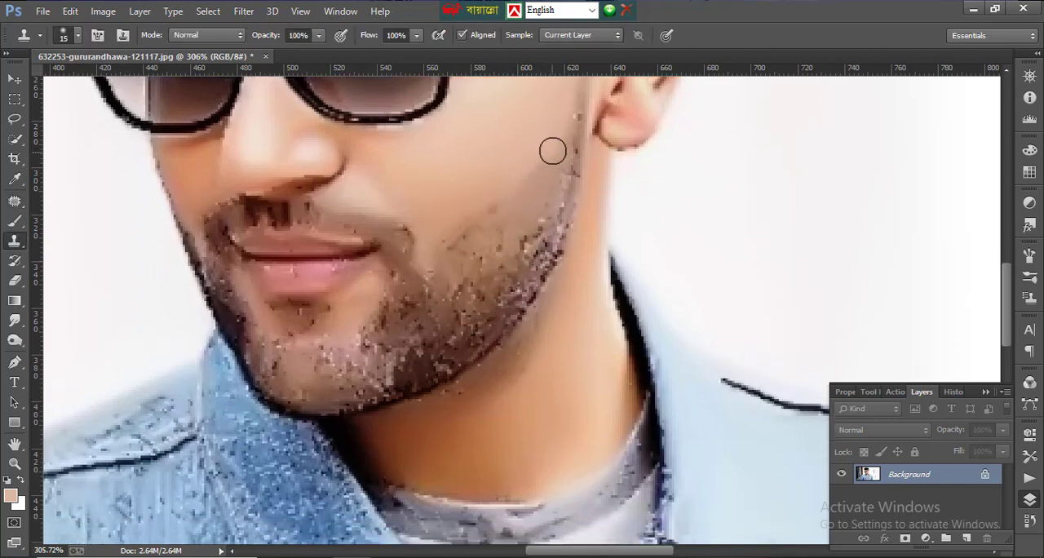
{"action": "left_click", "coordinate": [528, 165], "text": "alt"}
{"action": "left_click_drag", "start_coordinate": [499, 203], "coordinate": [446, 247]}
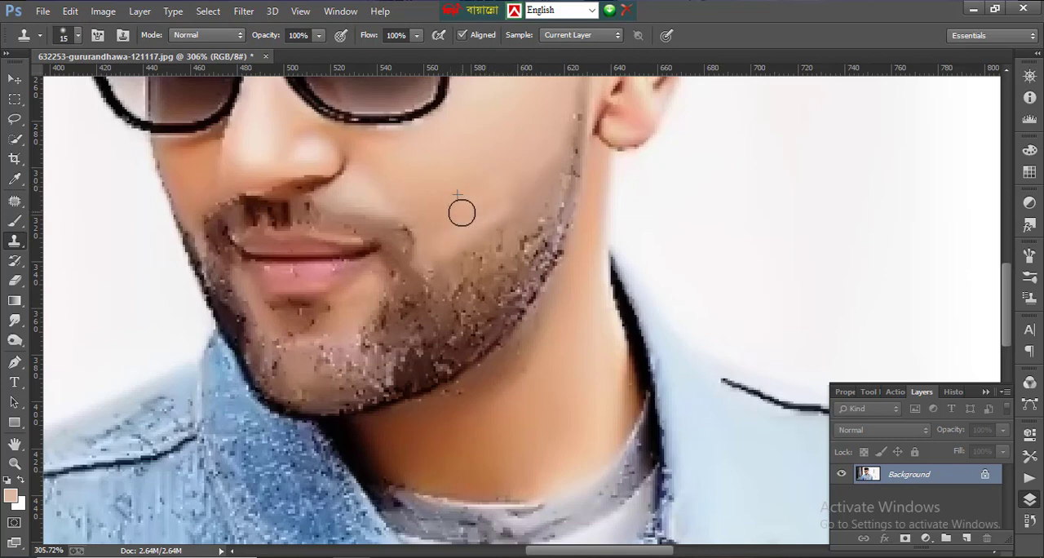
- Cover the cheek beard up to the mouth corner with cloned skin at brush size 30
{"action": "key", "text": "bracketright"}
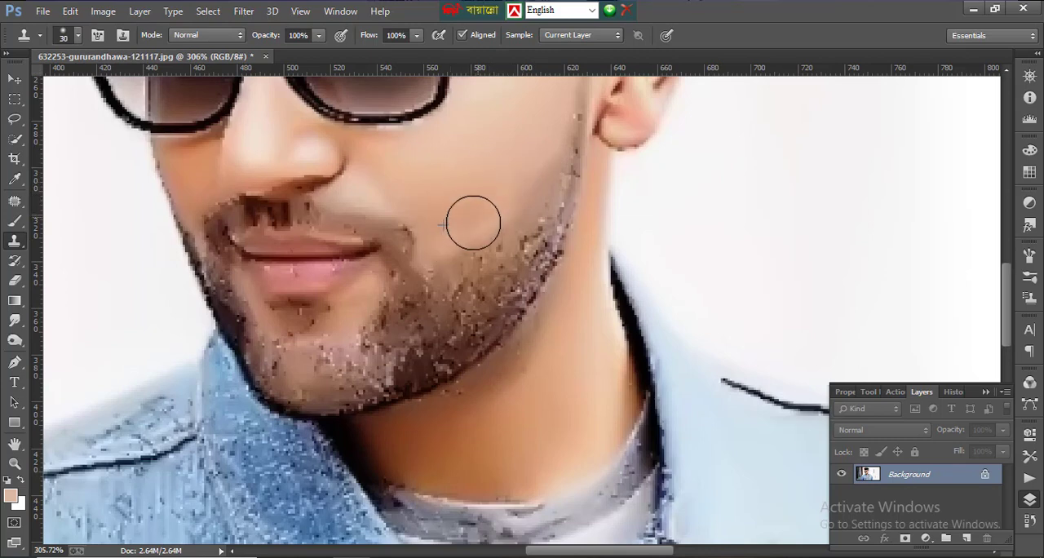
{"action": "left_click", "coordinate": [456, 247]}
{"action": "left_click", "coordinate": [473, 191], "text": "alt"}
{"action": "mouse_move", "coordinate": [536, 171]}
{"action": "left_mouse_down"}
{"action": "mouse_move", "coordinate": [494, 257]}
{"action": "mouse_move", "coordinate": [477, 252]}
{"action": "mouse_move", "coordinate": [451, 284]}
{"action": "mouse_move", "coordinate": [420, 287]}
{"action": "left_mouse_up"}
{"action": "left_click", "coordinate": [508, 191], "text": "alt"}
{"action": "left_click", "coordinate": [504, 192], "text": "alt"}
{"action": "left_click", "coordinate": [458, 205], "text": "alt"}
{"action": "mouse_move", "coordinate": [413, 243]}
{"action": "left_mouse_down"}
{"action": "mouse_move", "coordinate": [410, 289]}
{"action": "mouse_move", "coordinate": [393, 304]}
{"action": "left_mouse_up"}
{"action": "left_click", "coordinate": [496, 205], "text": "alt"}
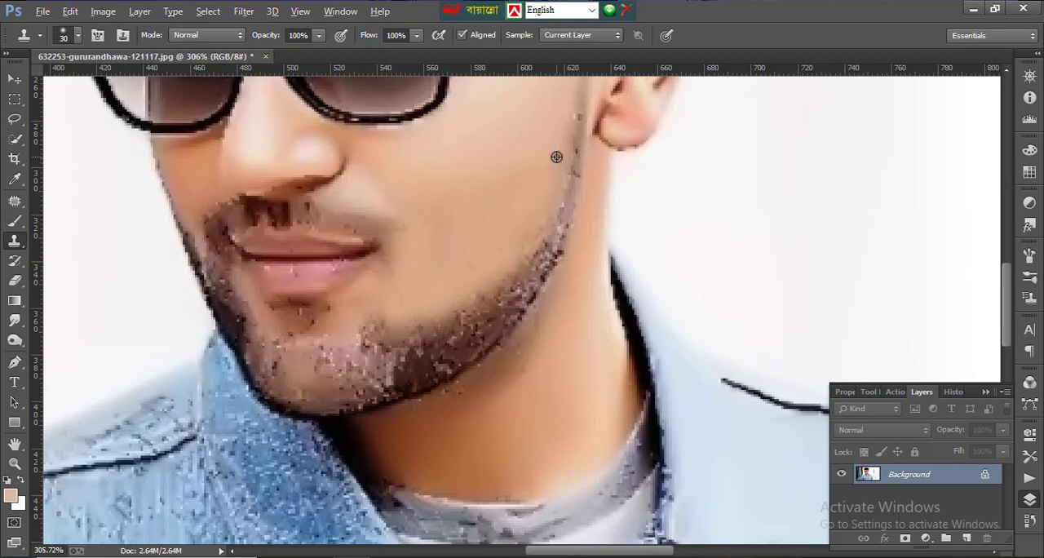
- Clone sampled cheek skin over the remaining beard along the jaw and across to the chin
{"action": "left_click", "coordinate": [556, 157], "text": "alt"}
{"action": "mouse_move", "coordinate": [553, 201]}
{"action": "left_mouse_down"}
{"action": "mouse_move", "coordinate": [511, 268]}
{"action": "mouse_move", "coordinate": [435, 301]}
{"action": "mouse_move", "coordinate": [436, 267]}
{"action": "mouse_move", "coordinate": [368, 299]}
{"action": "left_mouse_up"}
{"action": "scroll", "coordinate": [518, 236], "scroll_direction": "down", "scroll_amount": 1}
{"action": "left_click", "coordinate": [506, 218], "text": "alt"}
{"action": "left_click", "coordinate": [436, 267], "text": "alt"}
{"action": "left_click", "coordinate": [453, 282], "text": "alt"}
{"action": "mouse_move", "coordinate": [437, 312]}
{"action": "left_mouse_down"}
{"action": "mouse_move", "coordinate": [400, 327]}
{"action": "mouse_move", "coordinate": [417, 326]}
{"action": "mouse_move", "coordinate": [362, 330]}
{"action": "mouse_move", "coordinate": [335, 314]}
{"action": "mouse_move", "coordinate": [334, 339]}
{"action": "mouse_move", "coordinate": [305, 357]}
{"action": "left_mouse_up"}
- Clone clean skin over the stubble on the chin below the lower lip
{"action": "left_click", "coordinate": [430, 287], "text": "alt"}
{"action": "left_click", "coordinate": [399, 285], "text": "alt"}
{"action": "left_click", "coordinate": [402, 304], "text": "alt"}
{"action": "left_click", "coordinate": [359, 311], "text": "alt"}
{"action": "mouse_move", "coordinate": [334, 308]}
{"action": "left_mouse_down"}
{"action": "mouse_move", "coordinate": [300, 315]}
{"action": "mouse_move", "coordinate": [298, 298]}
{"action": "left_mouse_up"}
{"action": "left_click", "coordinate": [341, 324], "text": "alt"}
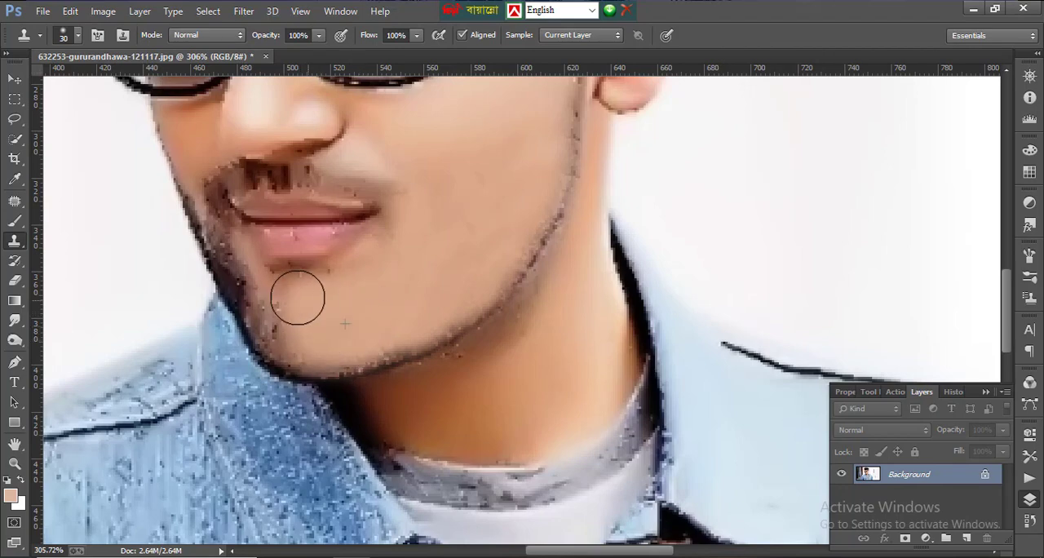
- Clone skin over the narrow strip of beard between the moustache and the face's far edge at brush size 8
{"action": "key", "text": "ctrl+0"}
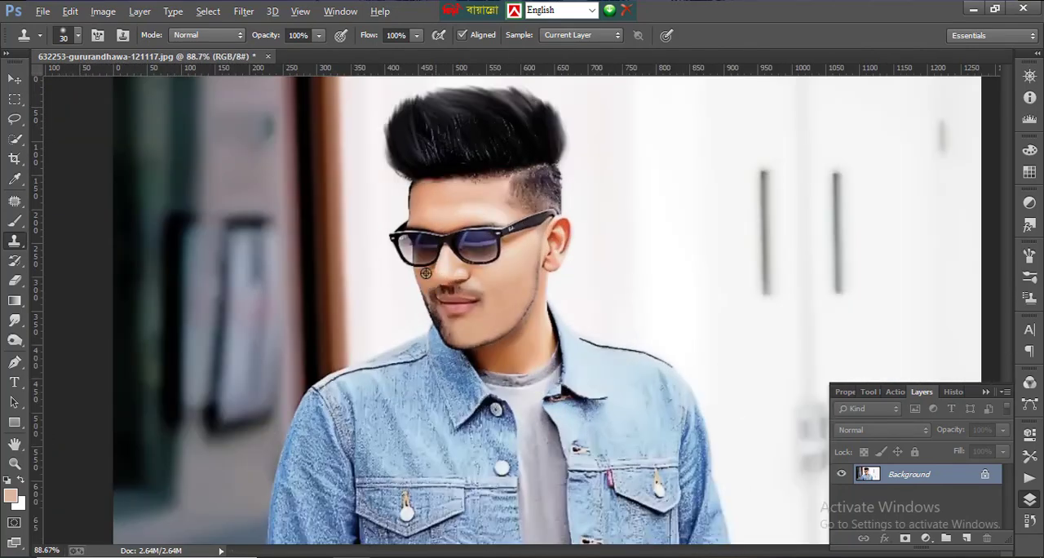
{"action": "scroll", "coordinate": [424, 294], "scroll_direction": "up", "scroll_amount": 10}
{"action": "scroll", "coordinate": [468, 228], "scroll_direction": "down", "scroll_amount": 4}
{"action": "scroll", "coordinate": [457, 184], "scroll_direction": "up", "scroll_amount": 1}
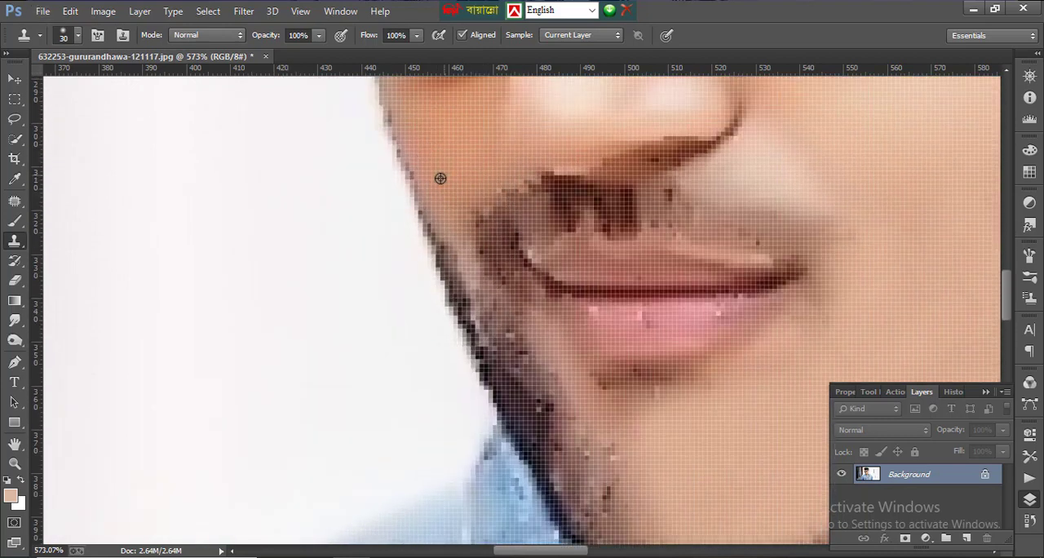
{"action": "key", "text": "bracketleft"}
{"action": "key", "text": "bracketleft"}
{"action": "key", "text": "bracketleft"}
{"action": "key", "text": "bracketleft"}
{"action": "key", "text": "bracketleft"}
{"action": "key", "text": "bracketleft"}
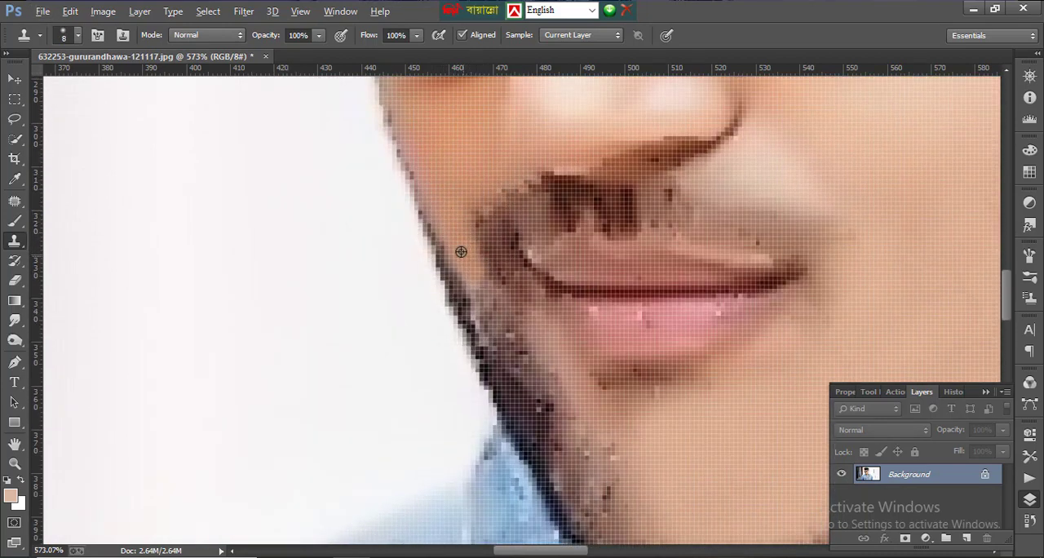
{"action": "left_click", "coordinate": [461, 251], "text": "alt"}
{"action": "left_click_drag", "start_coordinate": [488, 284], "coordinate": [501, 305]}
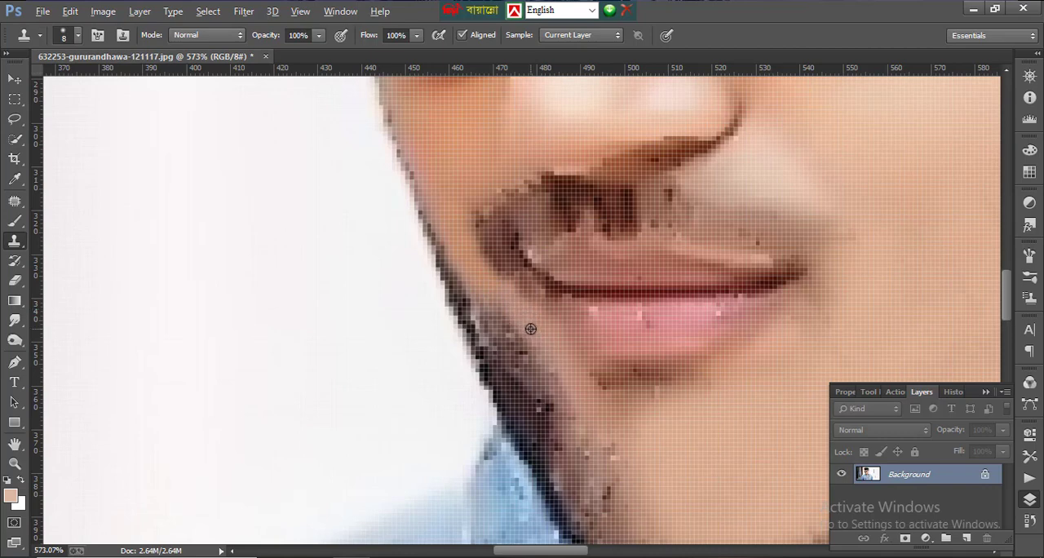
- Cover the beard along the far jaw edge with cloned skin, enlarging the brush to 15 and 20
{"action": "key", "text": "bracketright"}
{"action": "key", "text": "bracketright"}
{"action": "key", "text": "bracketright"}
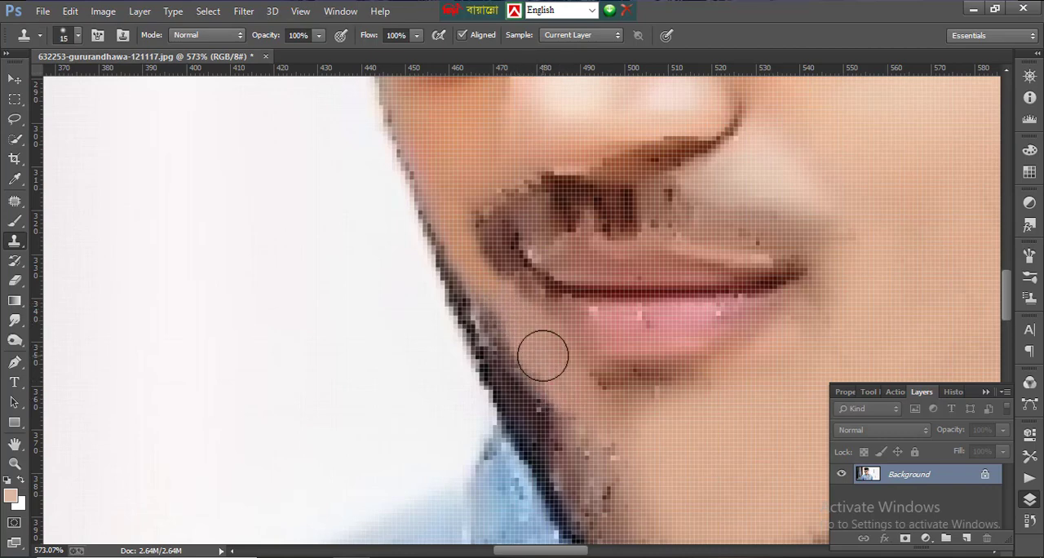
{"action": "key", "text": "bracketright"}
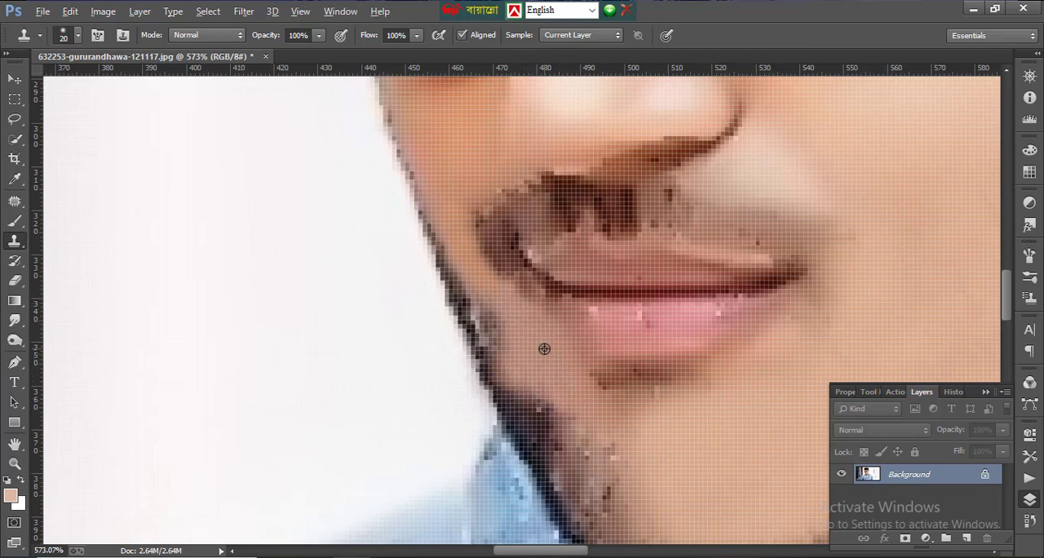
{"action": "scroll", "coordinate": [615, 385], "scroll_direction": "down", "scroll_amount": 2}
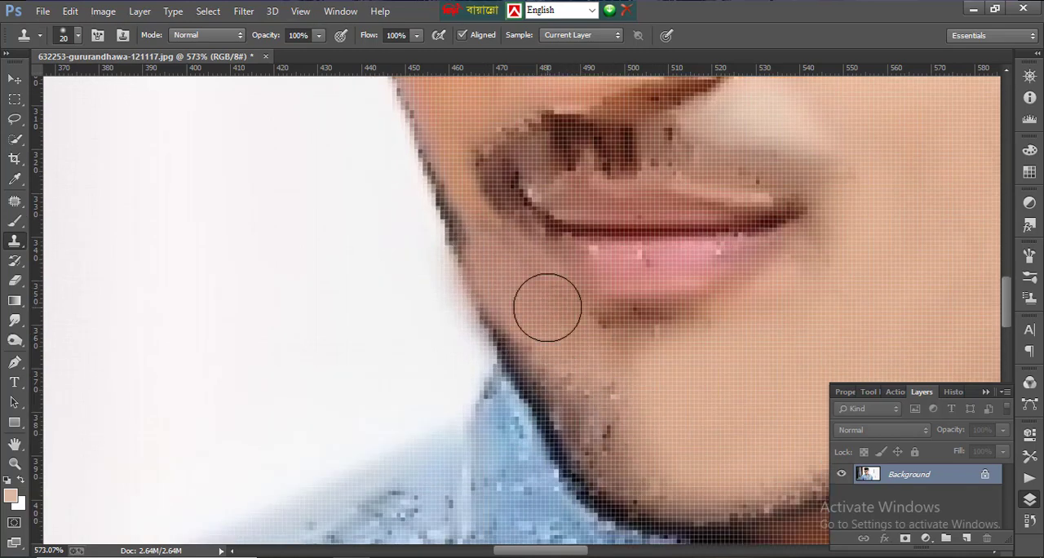
- Clone chin skin over the dark shadow under the lower lip and the stubble beside the jacket collar
{"action": "left_click", "coordinate": [715, 362], "text": "alt"}
{"action": "mouse_move", "coordinate": [630, 323]}
{"action": "left_mouse_down"}
{"action": "mouse_move", "coordinate": [636, 334]}
{"action": "mouse_move", "coordinate": [692, 318]}
{"action": "left_mouse_up"}
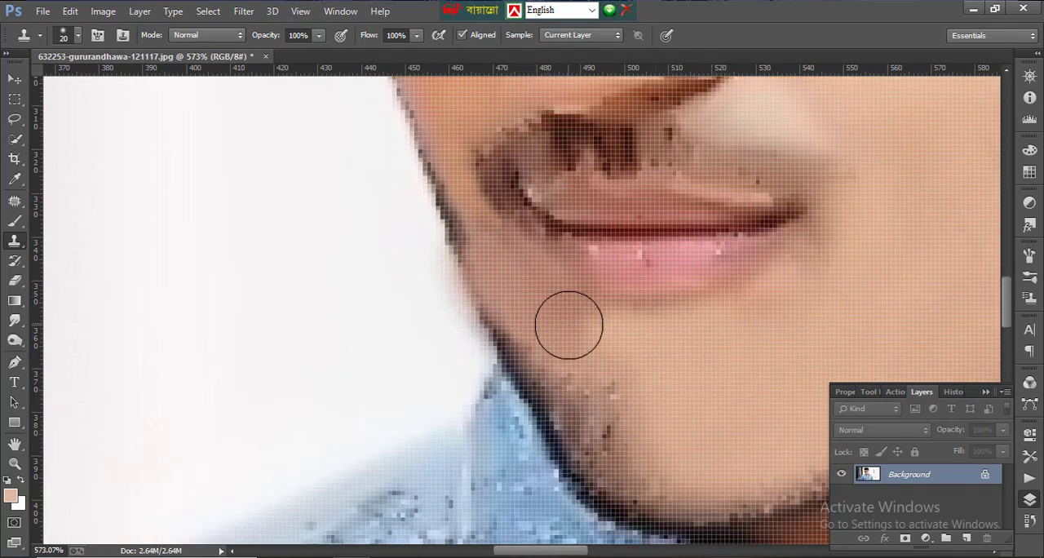
{"action": "scroll", "coordinate": [628, 424], "scroll_direction": "down", "scroll_amount": 2}
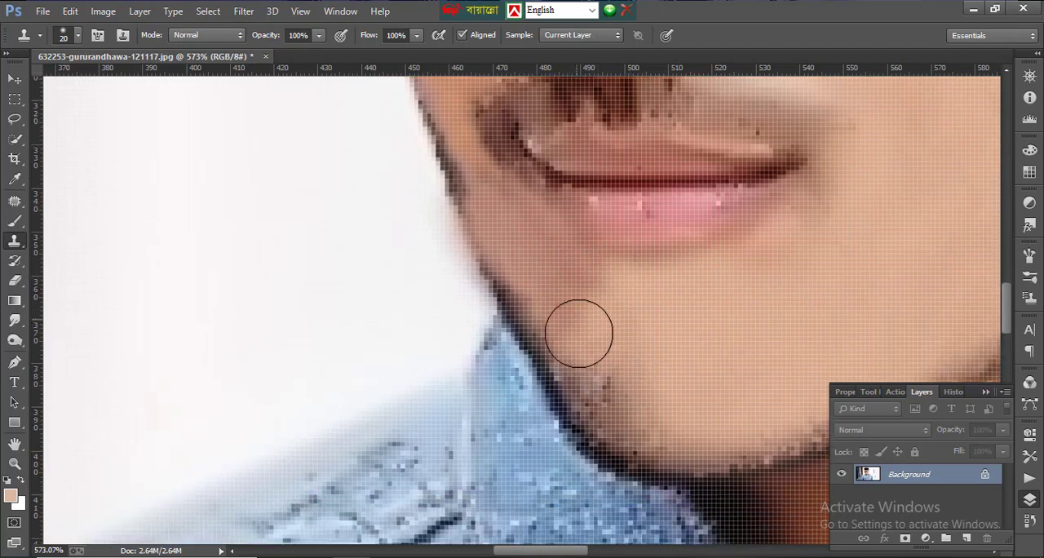
{"action": "left_click_drag", "start_coordinate": [598, 389], "coordinate": [623, 421]}
{"action": "scroll", "coordinate": [627, 367], "scroll_direction": "down", "scroll_amount": 8}
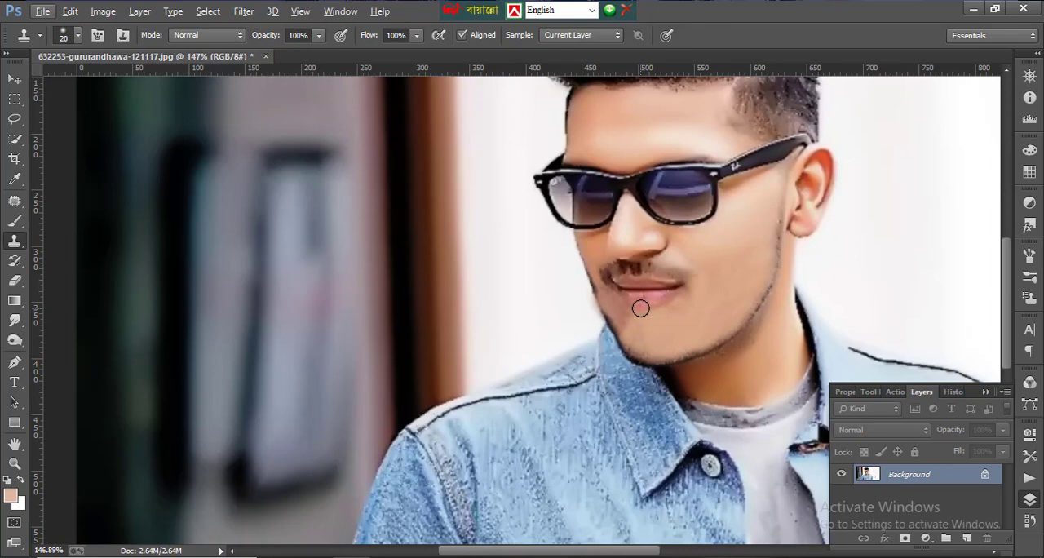
- Clone skin over the dark face outline beside the moustache at brush size 8, and touch up below the mouth corner at size 10
{"action": "scroll", "coordinate": [640, 308], "scroll_direction": "down", "scroll_amount": 1}
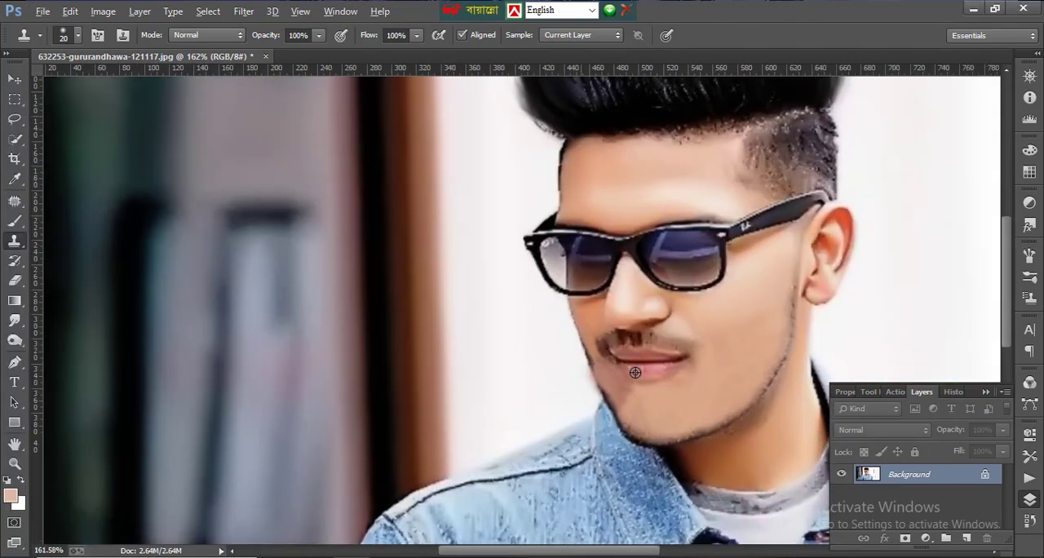
{"action": "scroll", "coordinate": [635, 372], "scroll_direction": "up", "scroll_amount": 6}
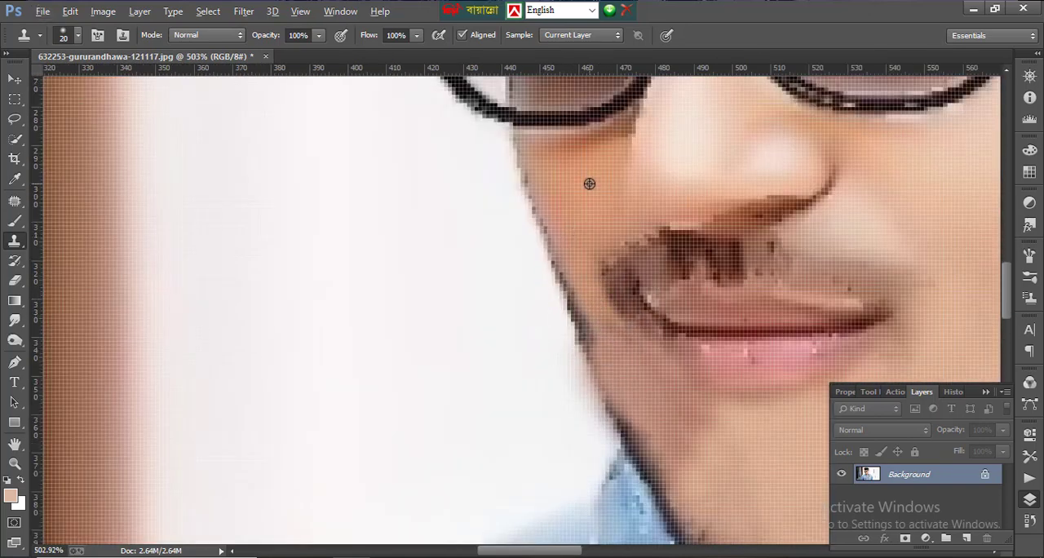
{"action": "key", "text": "bracketleft"}
{"action": "key", "text": "bracketleft"}
{"action": "key", "text": "bracketleft"}
{"action": "key", "text": "bracketleft"}
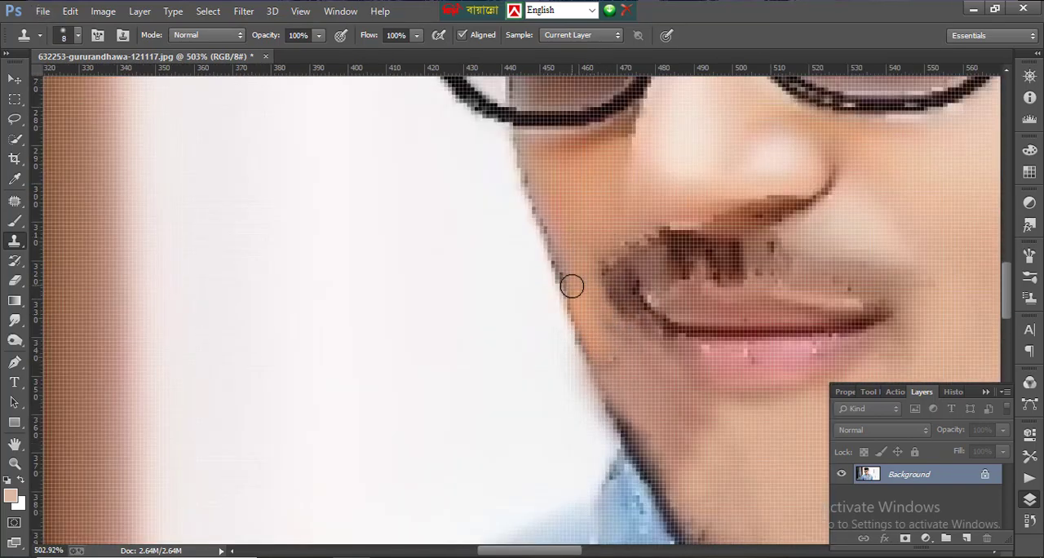
{"action": "left_click_drag", "start_coordinate": [572, 287], "coordinate": [598, 340]}
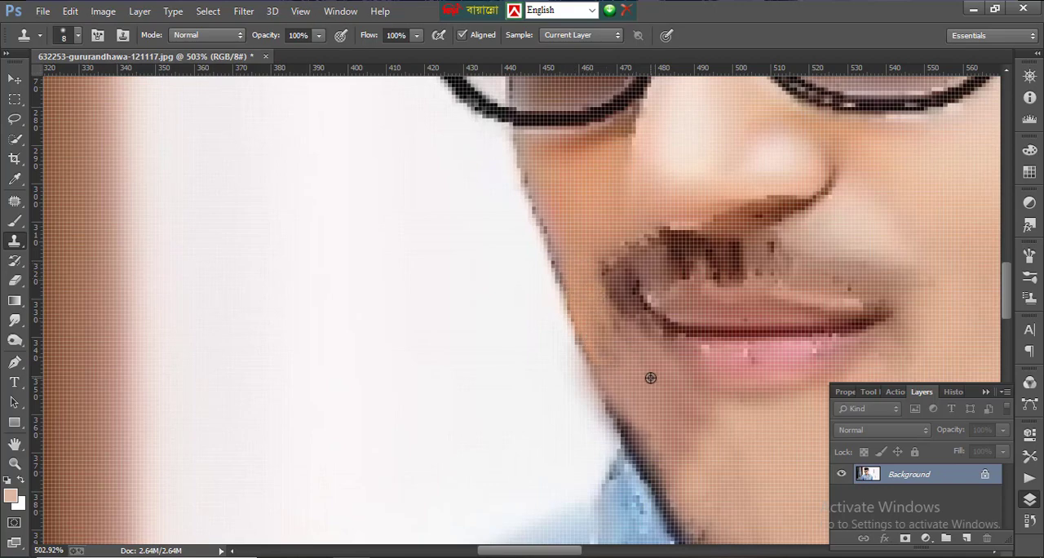
{"action": "key", "text": "bracketright"}
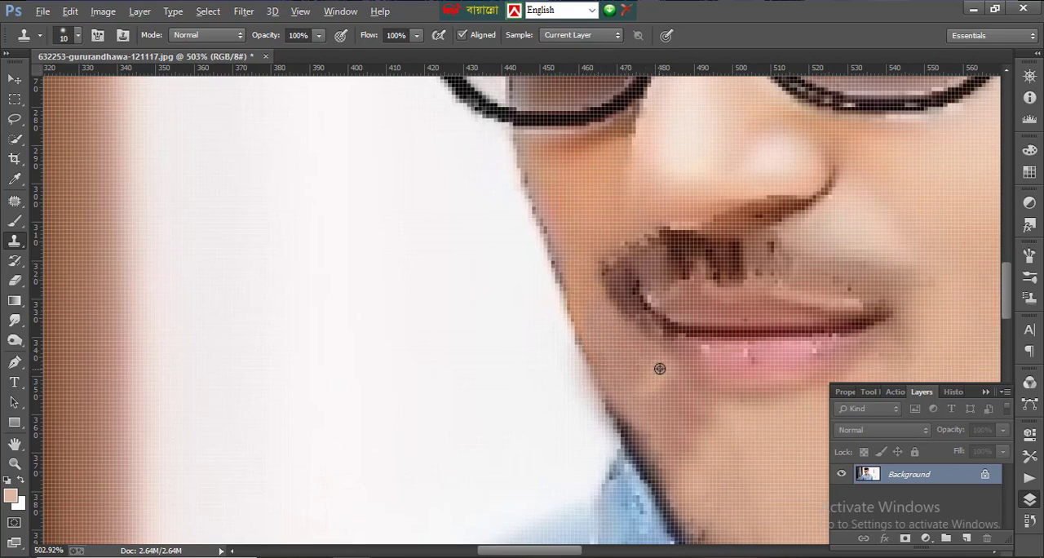
{"action": "scroll", "coordinate": [659, 369], "scroll_direction": "down", "scroll_amount": 8}
{"action": "scroll", "coordinate": [409, 290], "scroll_direction": "up", "scroll_amount": 10}
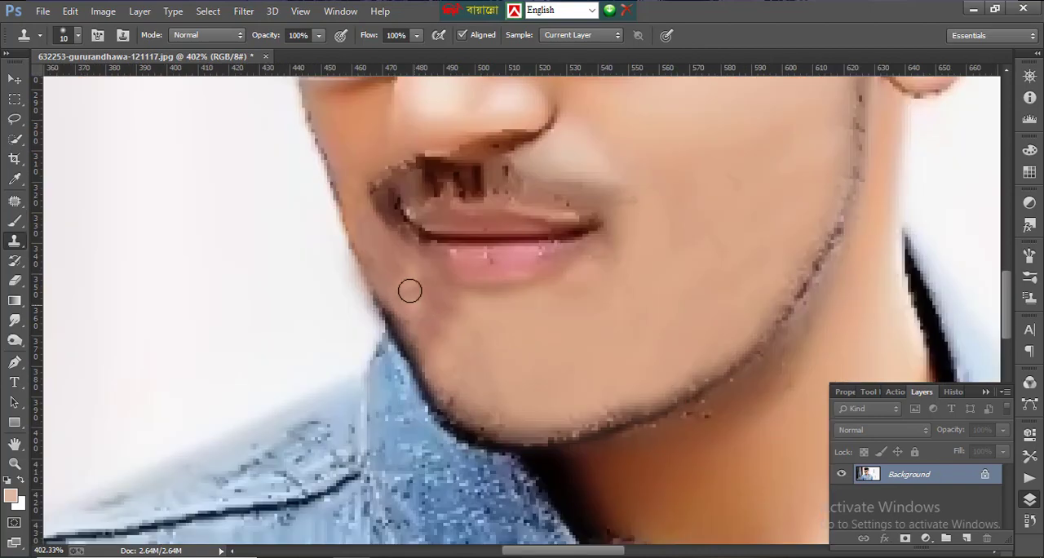
- Patch the discoloured area between the far mouth corner and the collar with neighbouring skin
{"action": "left_click", "coordinate": [14, 202]}
{"action": "left_click_drag", "start_coordinate": [448, 357], "coordinate": [401, 263]}
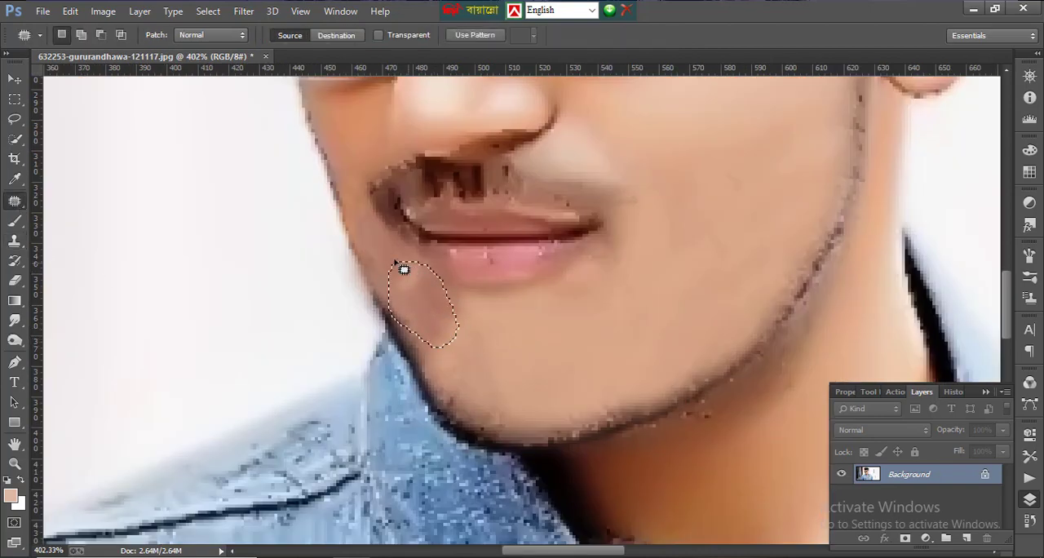
{"action": "scroll", "coordinate": [515, 354], "scroll_direction": "down", "scroll_amount": 8}
{"action": "scroll", "coordinate": [424, 322], "scroll_direction": "up", "scroll_amount": 10}
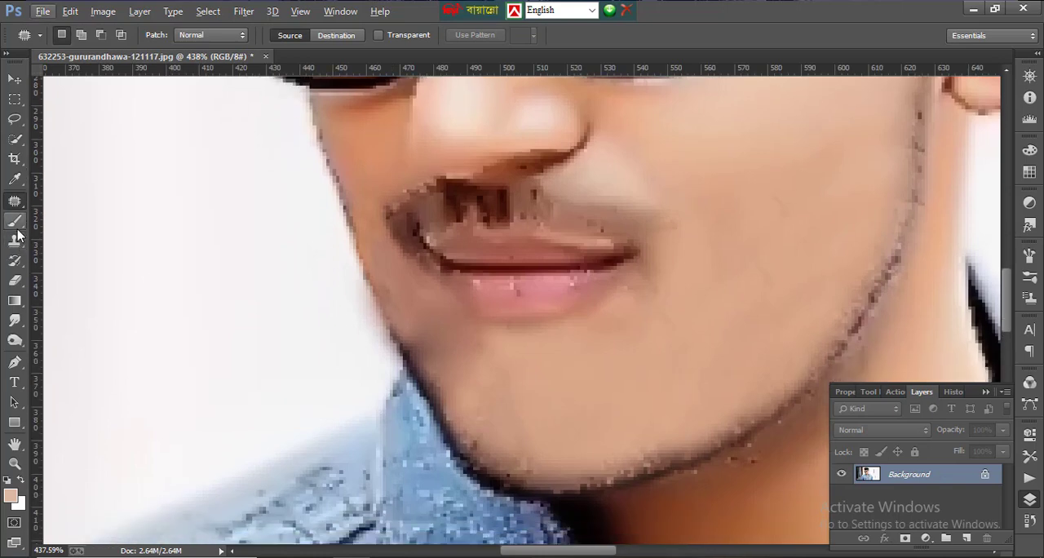
- Blend the dark patch below the mouth corner by brushing sampled chin colour over it at size 20, opacity 27% and flow 29%
{"action": "left_click", "coordinate": [16, 225]}
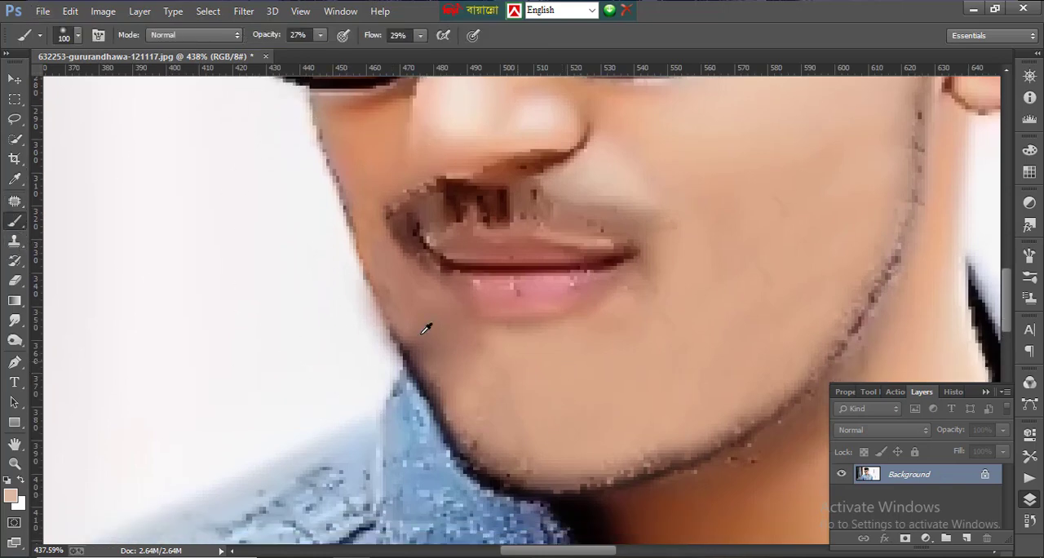
{"action": "key", "text": "i"}
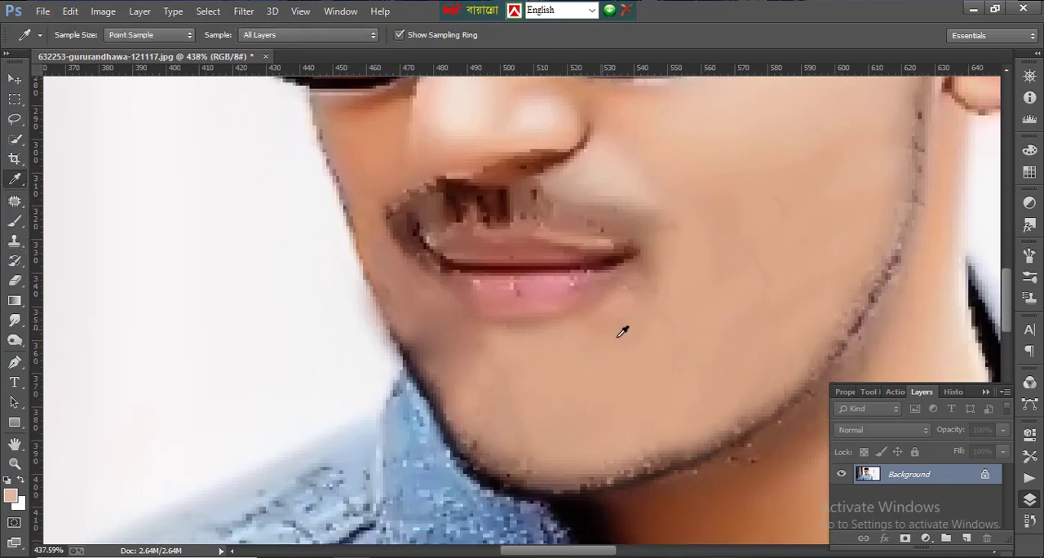
{"action": "key", "text": "b"}
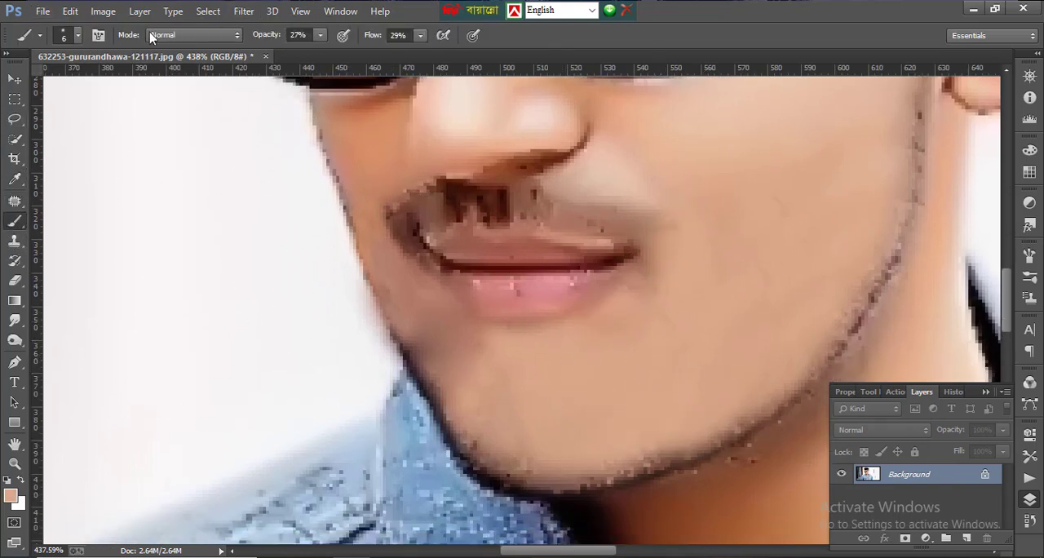
{"action": "left_click", "coordinate": [77, 35]}
{"action": "left_click", "coordinate": [320, 35]}
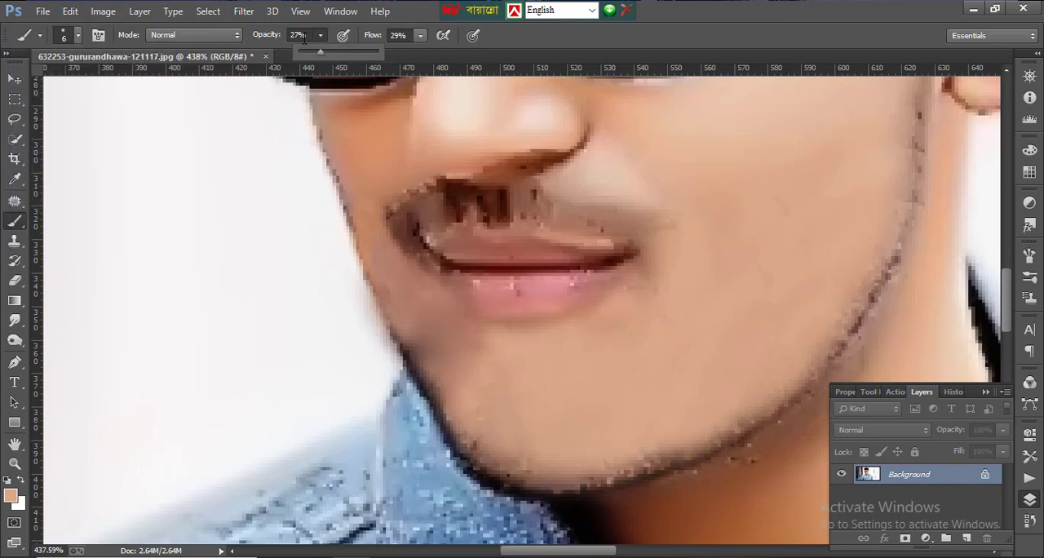
{"action": "left_click", "coordinate": [420, 35]}
{"action": "left_click", "coordinate": [454, 357]}
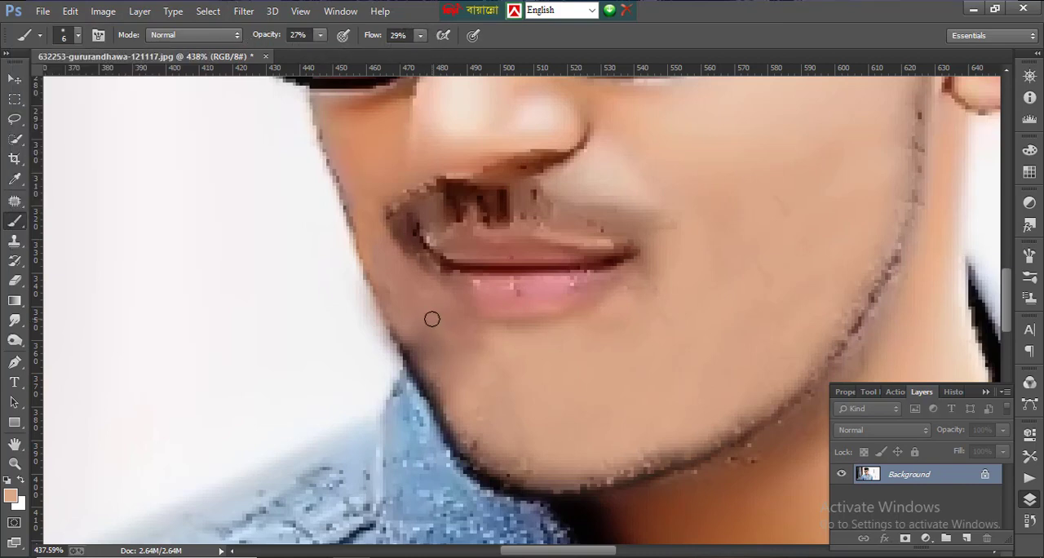
{"action": "key", "text": "bracketright"}
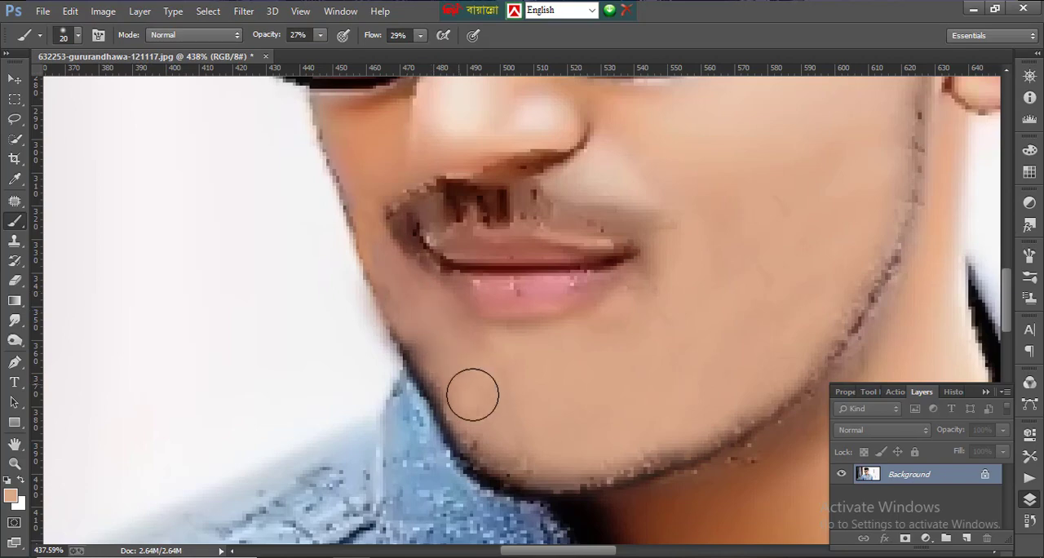
{"action": "scroll", "coordinate": [552, 334], "scroll_direction": "down", "scroll_amount": 5}
{"action": "scroll", "coordinate": [475, 319], "scroll_direction": "up", "scroll_amount": 4}
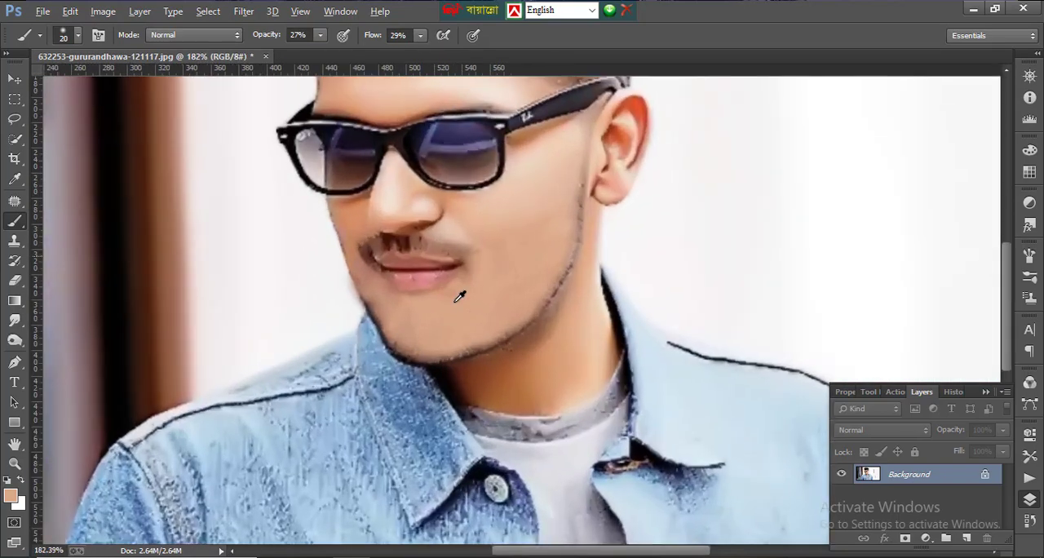
{"action": "scroll", "coordinate": [454, 297], "scroll_direction": "down", "scroll_amount": 3}
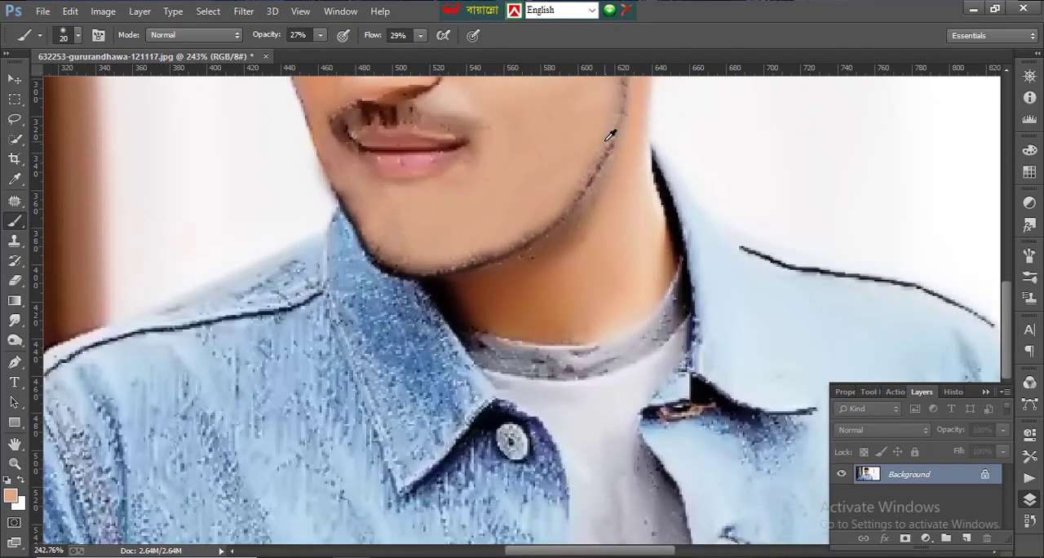
{"action": "scroll", "coordinate": [610, 135], "scroll_direction": "up", "scroll_amount": 6}
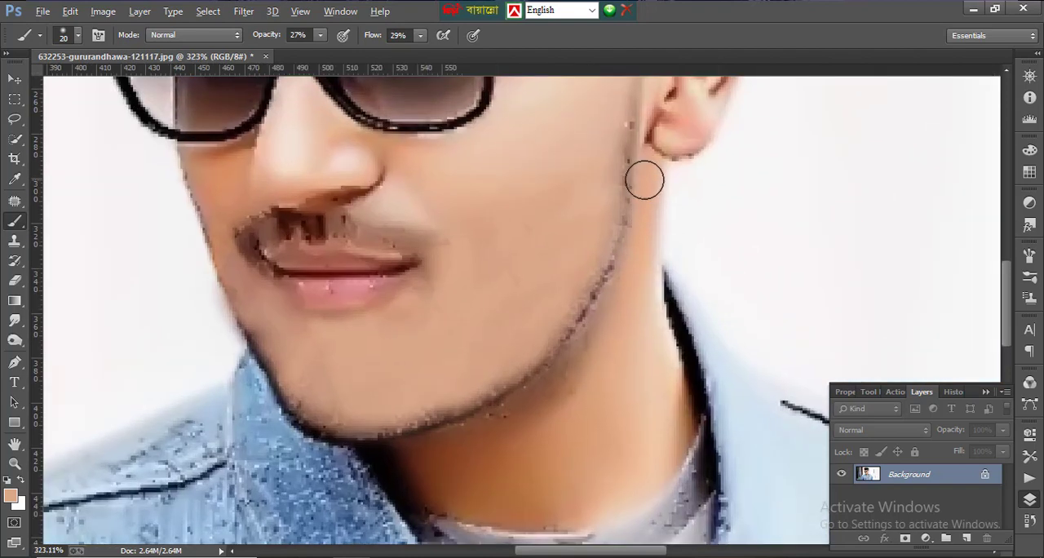
{"action": "scroll", "coordinate": [644, 179], "scroll_direction": "up", "scroll_amount": 2}
{"action": "scroll", "coordinate": [575, 190], "scroll_direction": "down", "scroll_amount": 3}
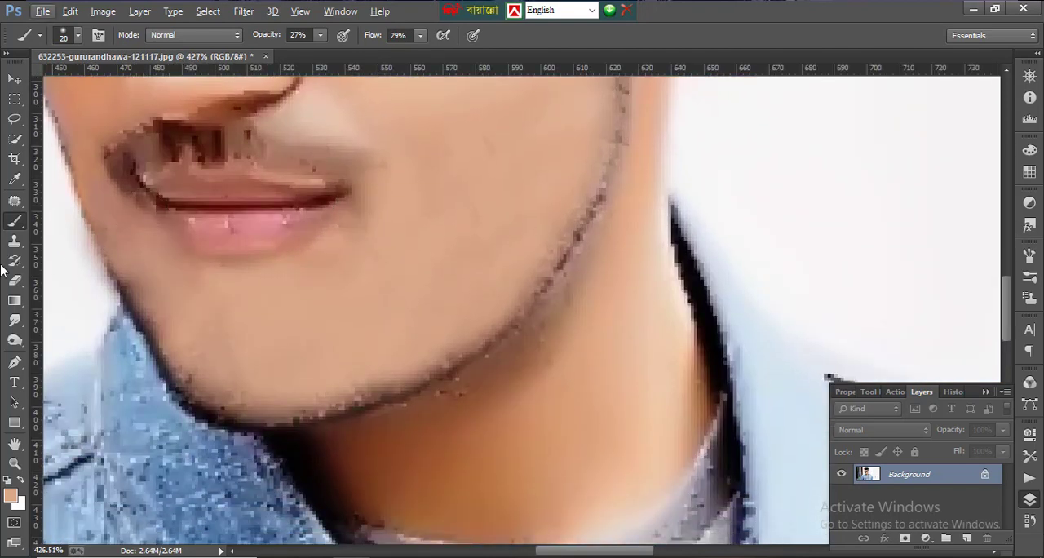
{"action": "scroll", "coordinate": [33, 236], "scroll_direction": "down", "scroll_amount": 2}
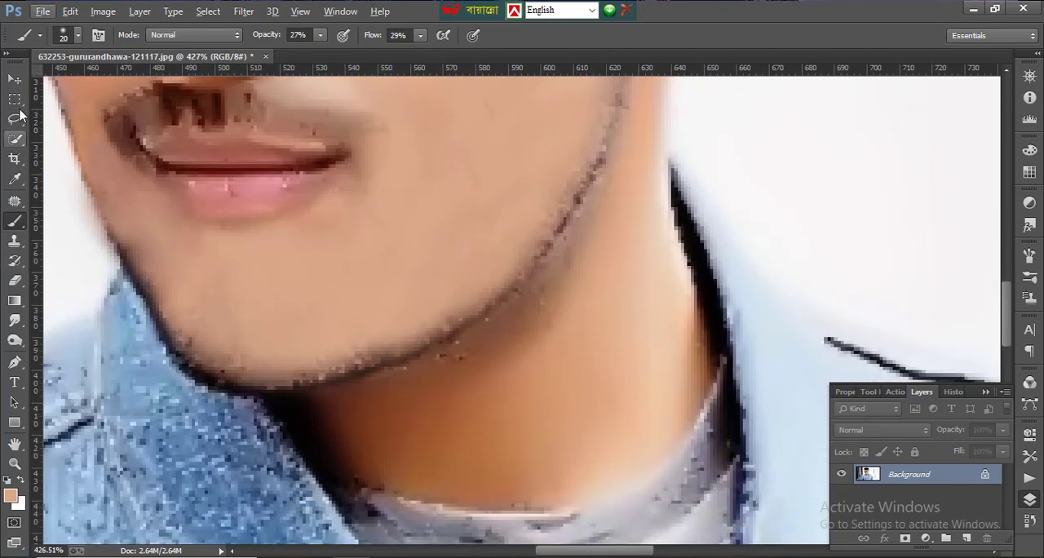
{"action": "left_click", "coordinate": [13, 142]}
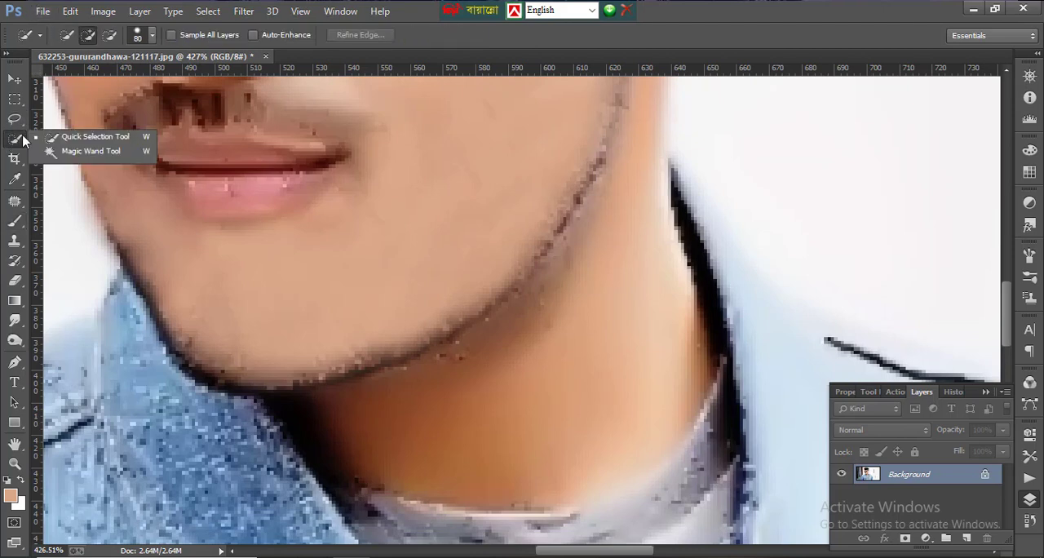
{"action": "left_click", "coordinate": [89, 150]}
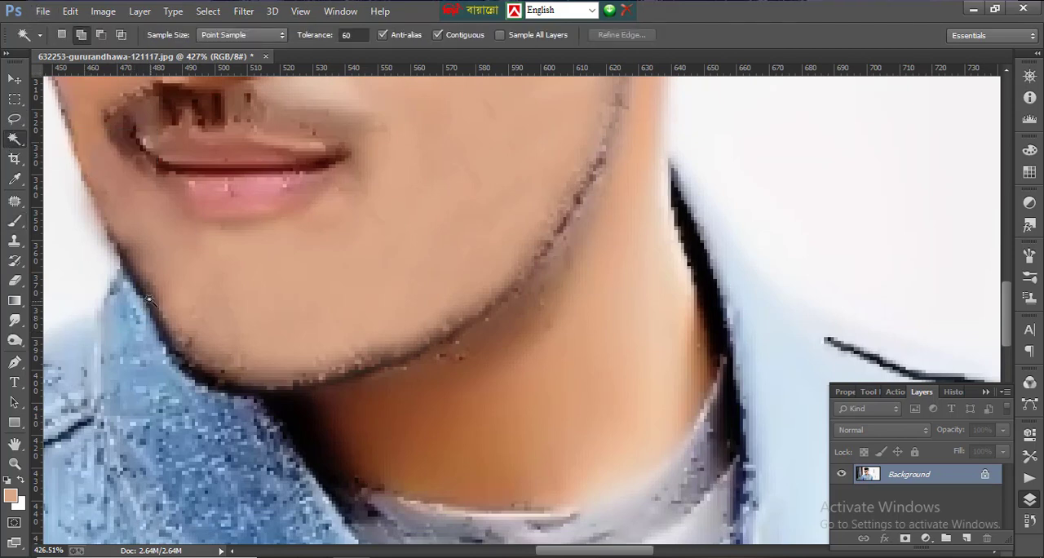
- Clone denim over the dark chin outline beside the collar and neck skin over the specks beneath the jaw at brush size 10
{"action": "left_click", "coordinate": [14, 243]}
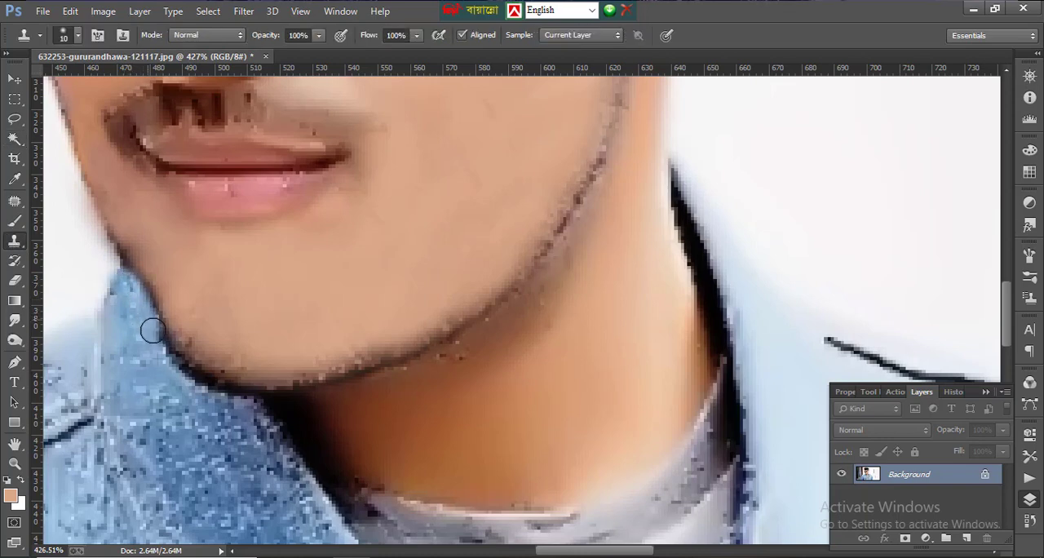
{"action": "left_click_drag", "start_coordinate": [156, 333], "coordinate": [179, 367]}
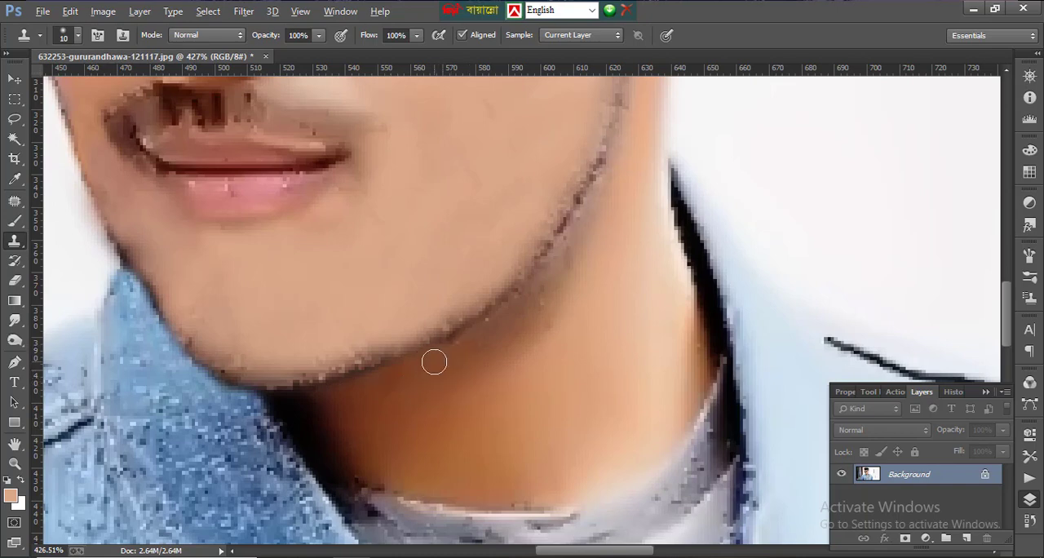
{"action": "left_click_drag", "start_coordinate": [467, 339], "coordinate": [511, 421]}
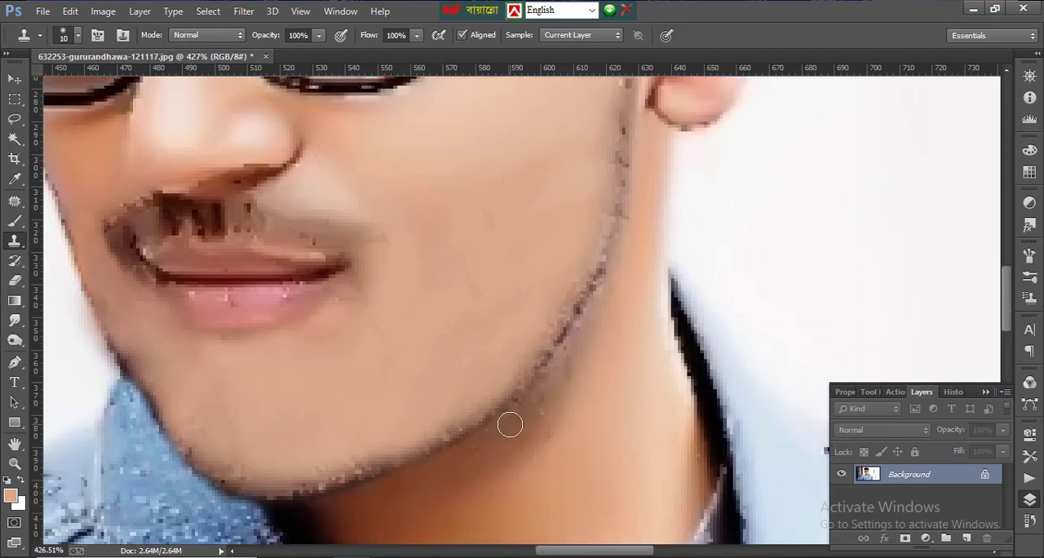
{"action": "scroll", "coordinate": [535, 398], "scroll_direction": "up", "scroll_amount": 1}
{"action": "scroll", "coordinate": [538, 404], "scroll_direction": "up", "scroll_amount": 1, "text": "alt"}
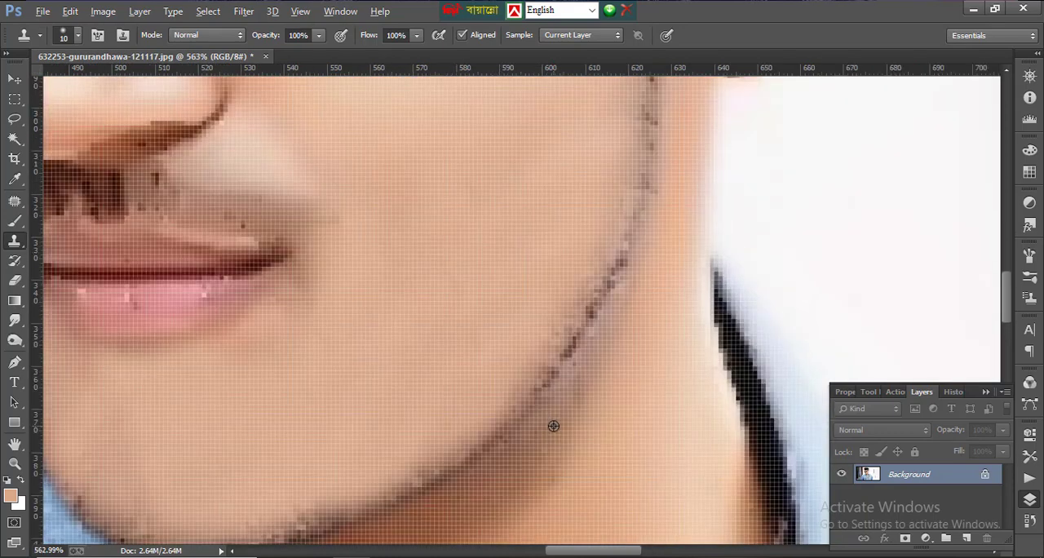
{"action": "left_click_drag", "start_coordinate": [560, 385], "coordinate": [606, 325]}
{"action": "scroll", "coordinate": [613, 321], "scroll_direction": "up", "scroll_amount": 1}
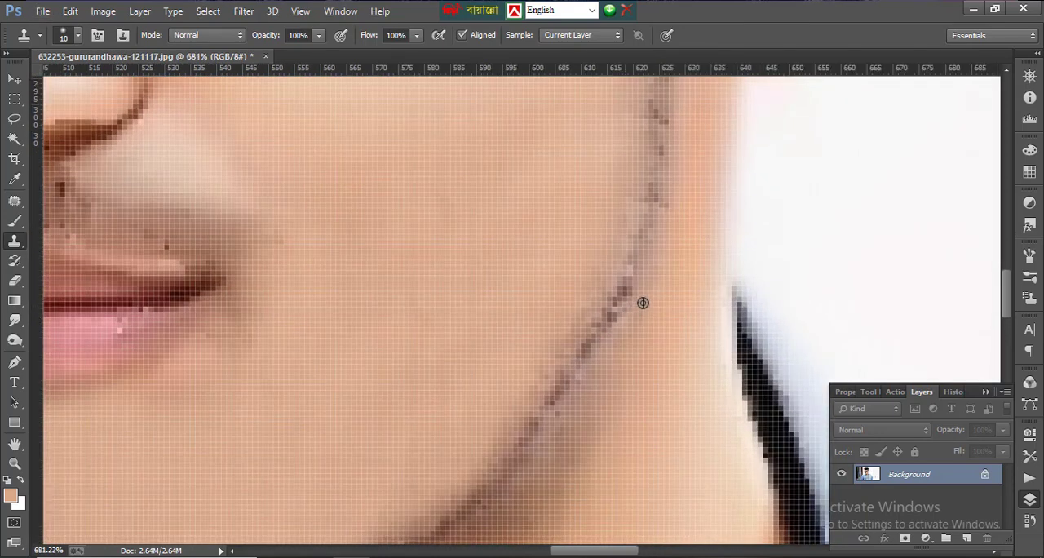
{"action": "scroll", "coordinate": [601, 373], "scroll_direction": "down", "scroll_amount": 6}
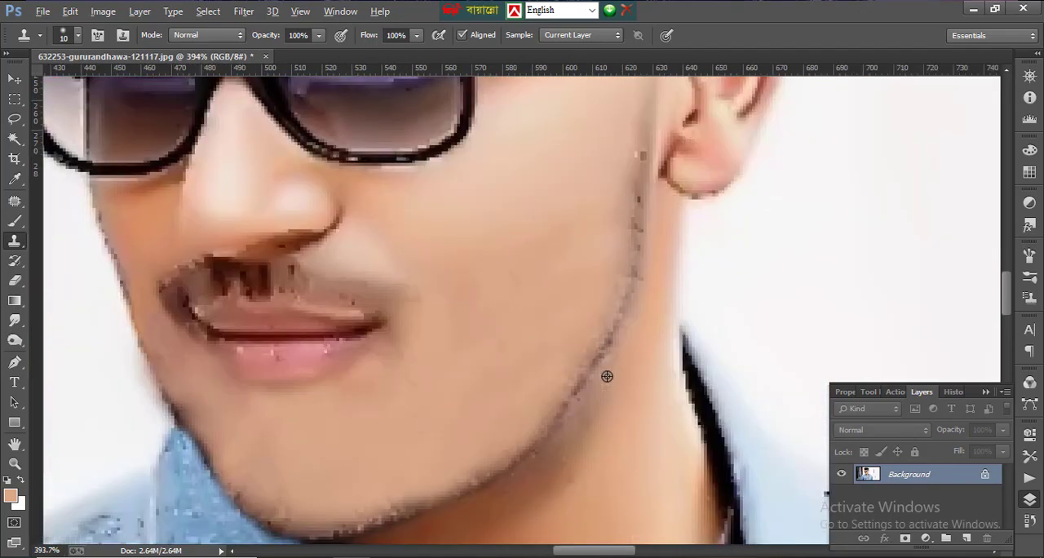
- Clone nearby skin over the dark beard line beside and below the earlobe at brush size 10
{"action": "scroll", "coordinate": [475, 319], "scroll_direction": "up", "scroll_amount": 5}
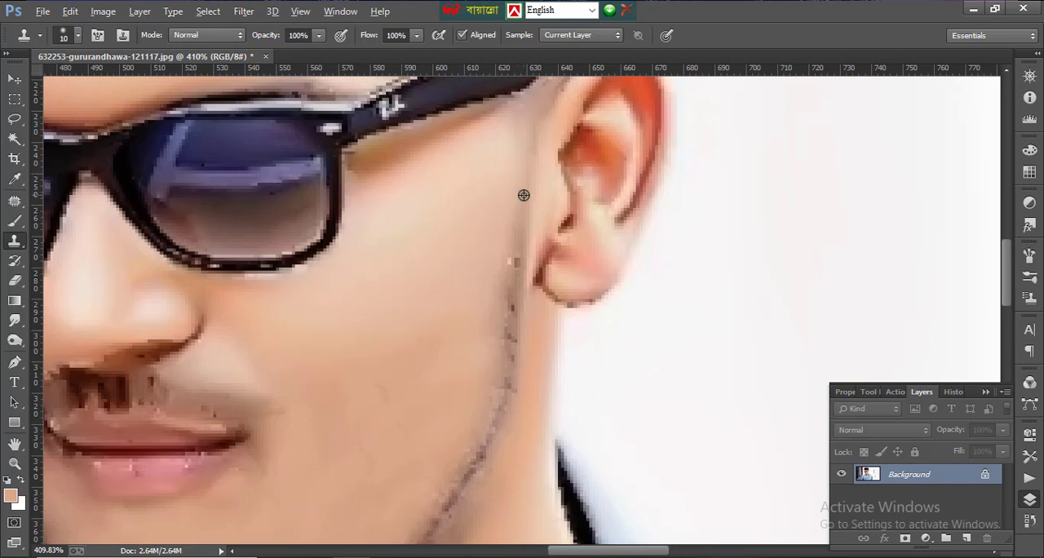
{"action": "left_click_drag", "start_coordinate": [518, 248], "coordinate": [513, 294]}
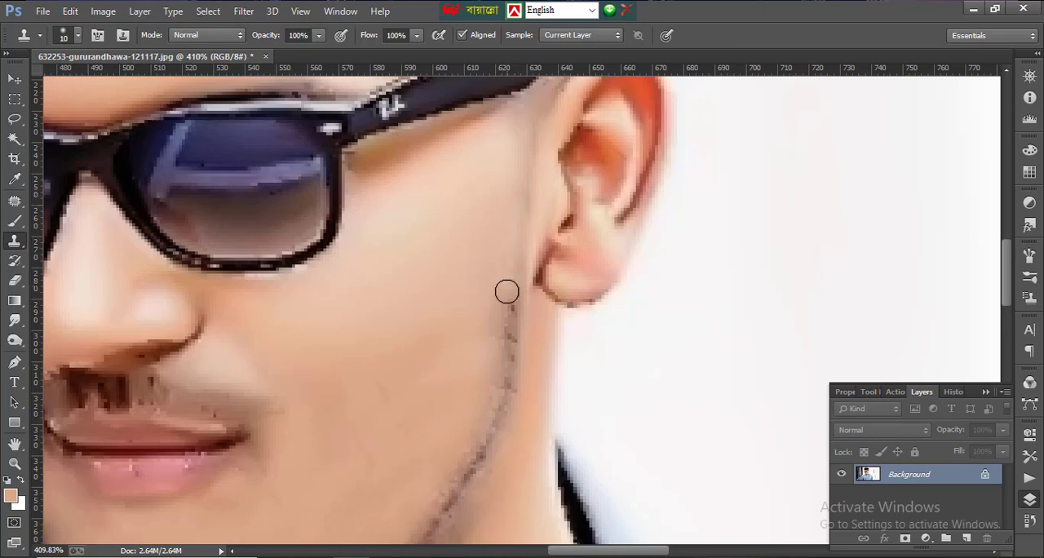
{"action": "left_click_drag", "start_coordinate": [512, 303], "coordinate": [507, 363]}
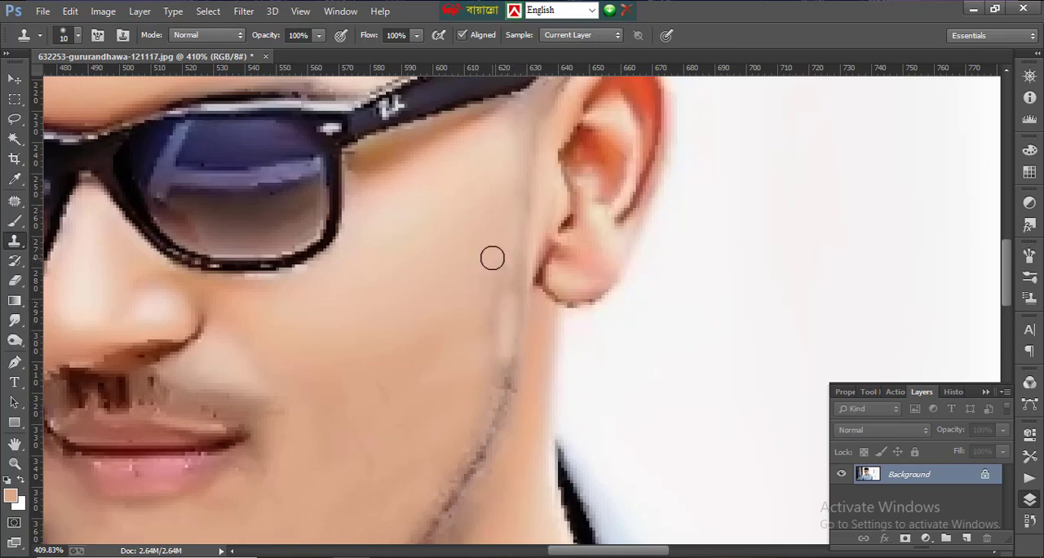
- Clone cheek skin over the dark stubble line along the jaw, from below the ear toward the chin, at brush size 25
{"action": "scroll", "coordinate": [487, 303], "scroll_direction": "down", "scroll_amount": 2}
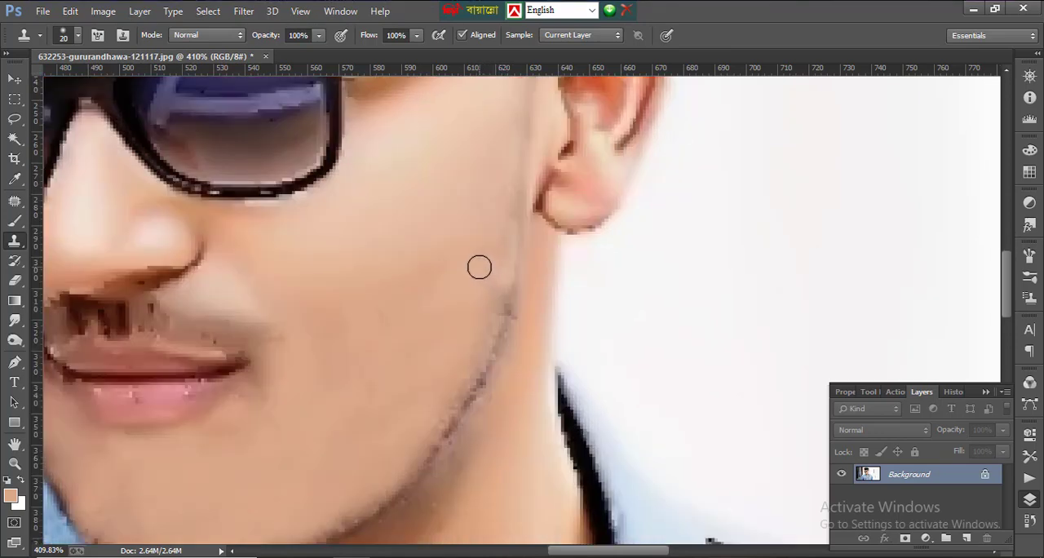
{"action": "left_click", "coordinate": [464, 249], "text": "alt"}
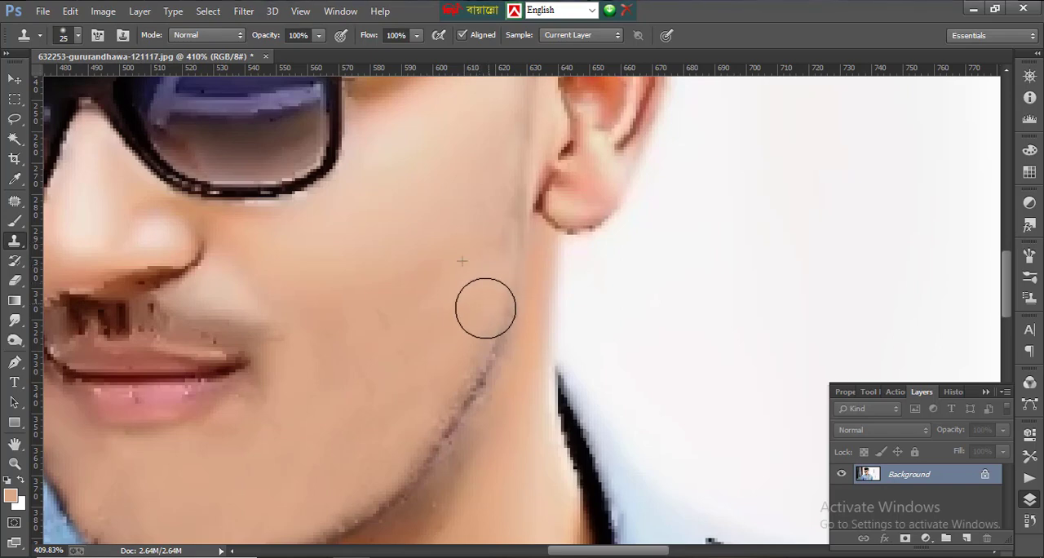
{"action": "left_click_drag", "start_coordinate": [482, 304], "coordinate": [446, 363]}
{"action": "scroll", "coordinate": [424, 326], "scroll_direction": "down", "scroll_amount": 3}
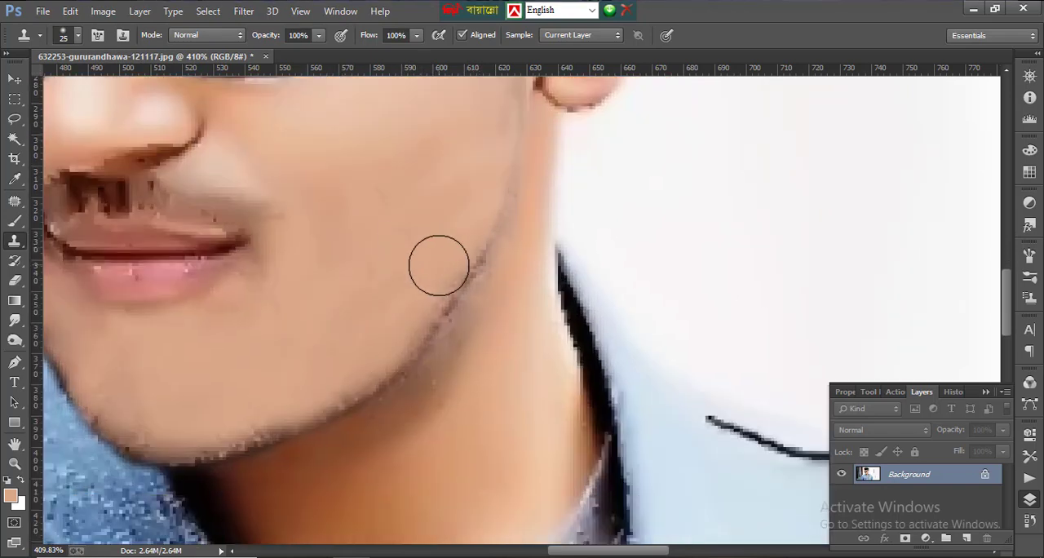
{"action": "mouse_move", "coordinate": [450, 263]}
{"action": "left_mouse_down"}
{"action": "mouse_move", "coordinate": [412, 318]}
{"action": "mouse_move", "coordinate": [342, 362]}
{"action": "left_mouse_up"}
- Try to clone over the dark jaw edge just above the collar tip with a hard 25 px brush, and undo it
{"action": "scroll", "coordinate": [351, 354], "scroll_direction": "down", "scroll_amount": 1}
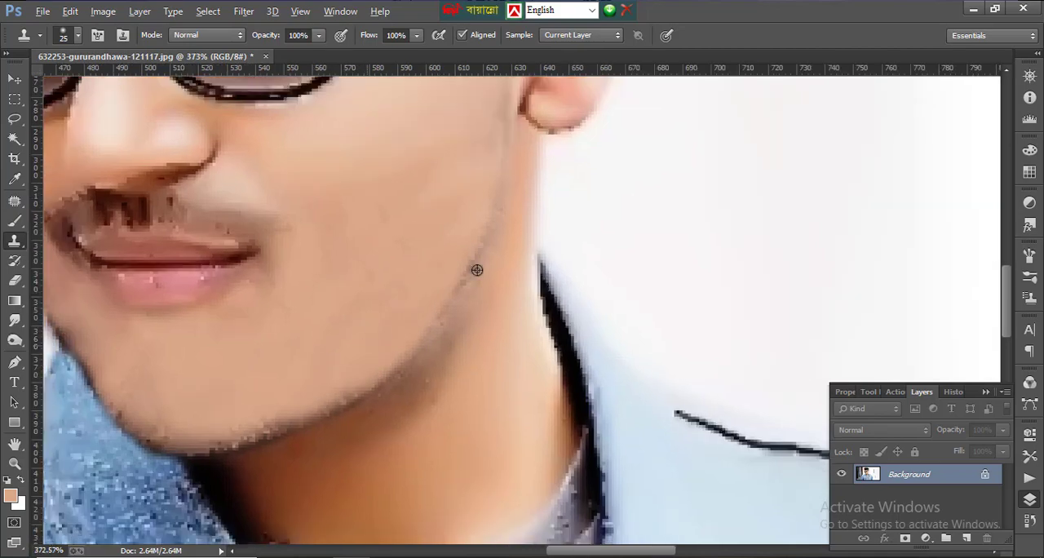
{"action": "scroll", "coordinate": [477, 270], "scroll_direction": "down", "scroll_amount": 8}
{"action": "scroll", "coordinate": [453, 296], "scroll_direction": "up", "scroll_amount": 2}
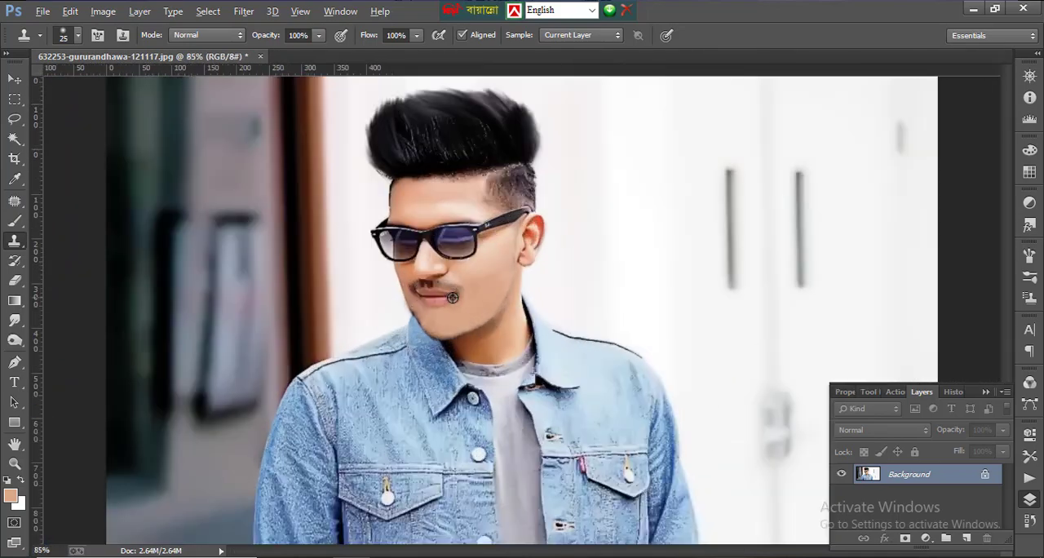
{"action": "scroll", "coordinate": [377, 291], "scroll_direction": "up", "scroll_amount": 8}
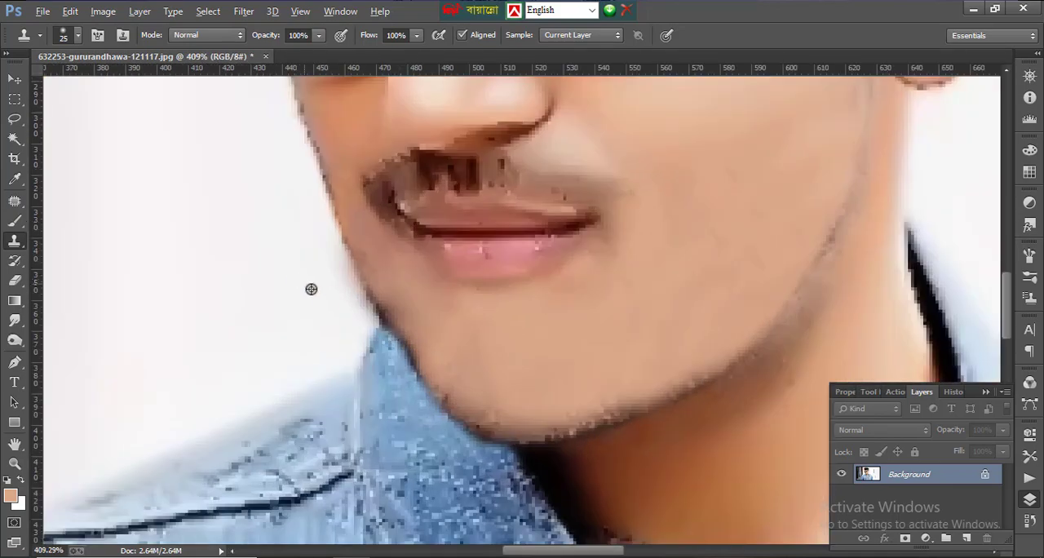
{"action": "left_click", "coordinate": [77, 35]}
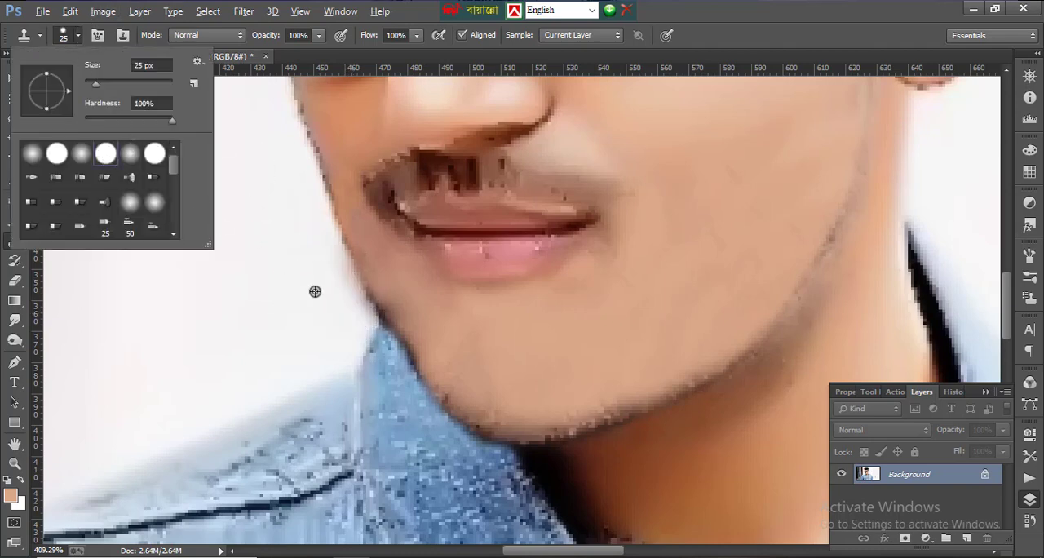
{"action": "left_click", "coordinate": [329, 312]}
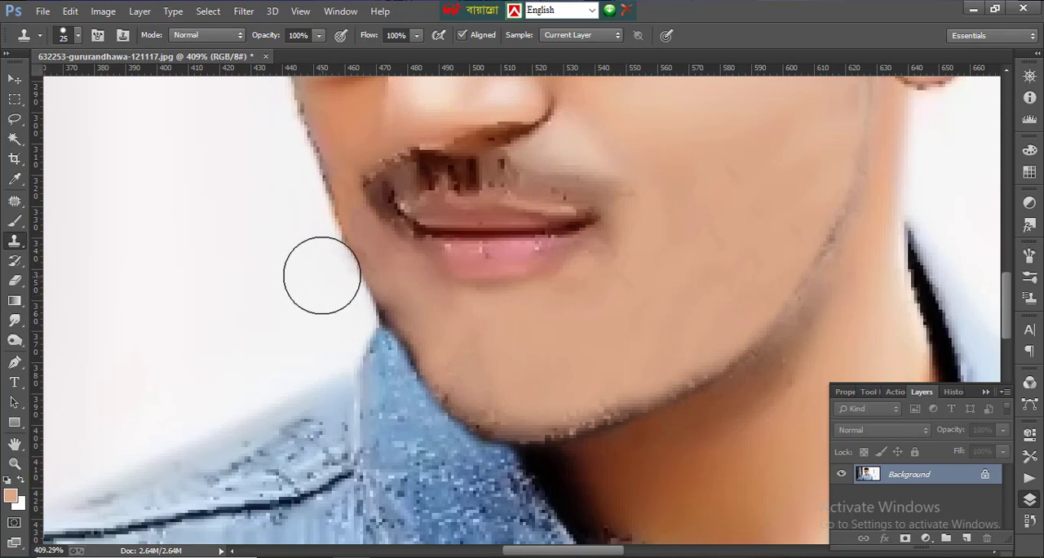
{"action": "scroll", "coordinate": [312, 260], "scroll_direction": "down", "scroll_amount": 8}
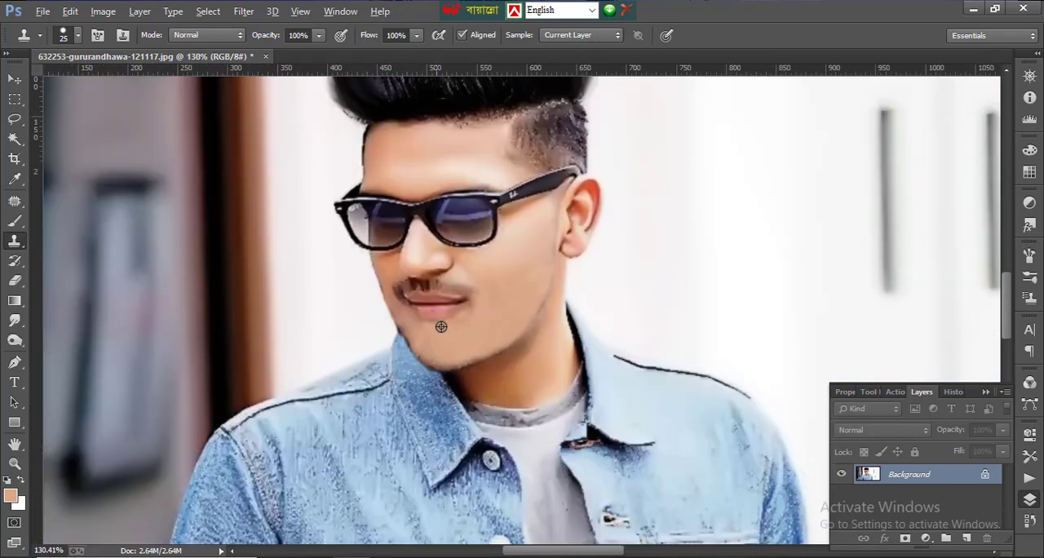
{"action": "scroll", "coordinate": [493, 318], "scroll_direction": "up", "scroll_amount": 10}
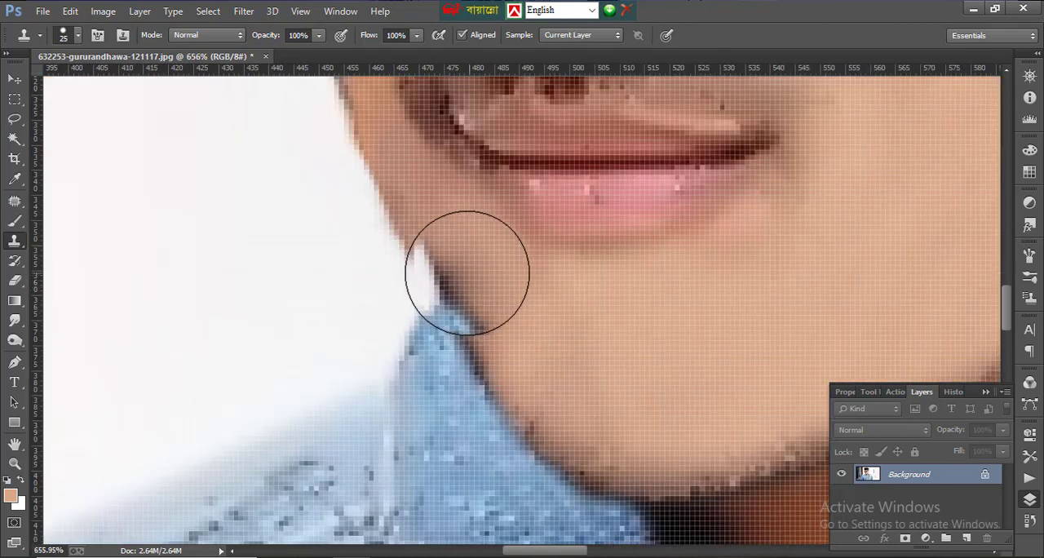
{"action": "left_click", "coordinate": [515, 268], "text": "alt"}
{"action": "left_click", "coordinate": [480, 292]}
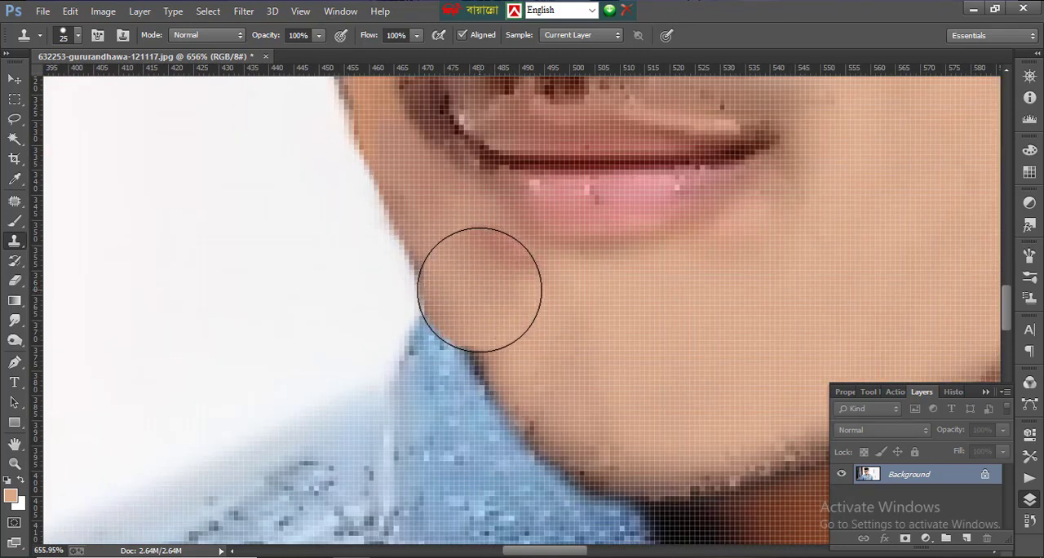
{"action": "key", "text": "ctrl+z"}
- Clone skin over the dark jaw edge above the collar tip with a hard 10 px brush, and switch back to a soft 10 px brush
{"action": "key", "text": "bracketleft"}
{"action": "key", "text": "bracketleft"}
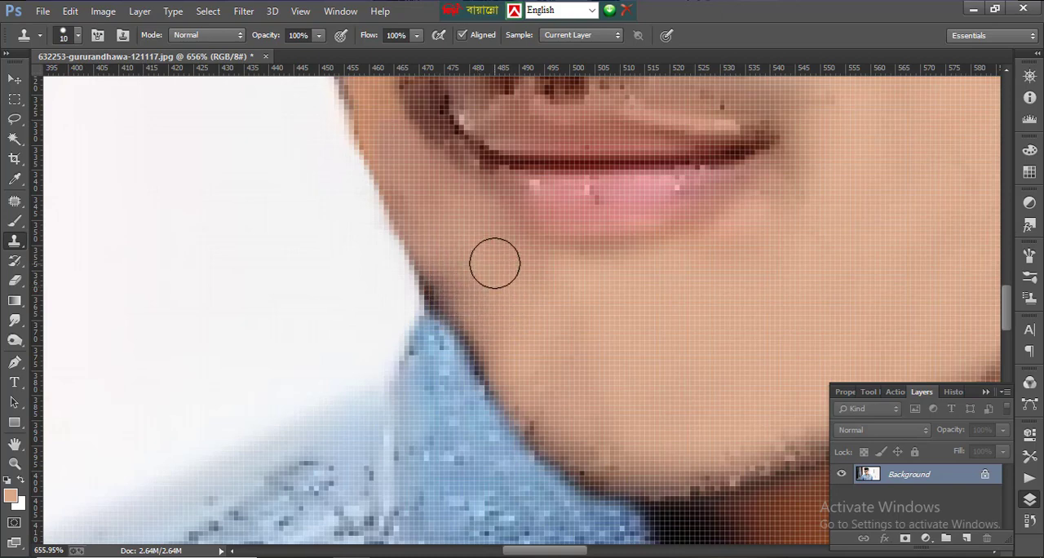
{"action": "mouse_move", "coordinate": [448, 279]}
{"action": "left_mouse_down"}
{"action": "mouse_move", "coordinate": [516, 377]}
{"action": "mouse_move", "coordinate": [451, 295]}
{"action": "left_mouse_up"}
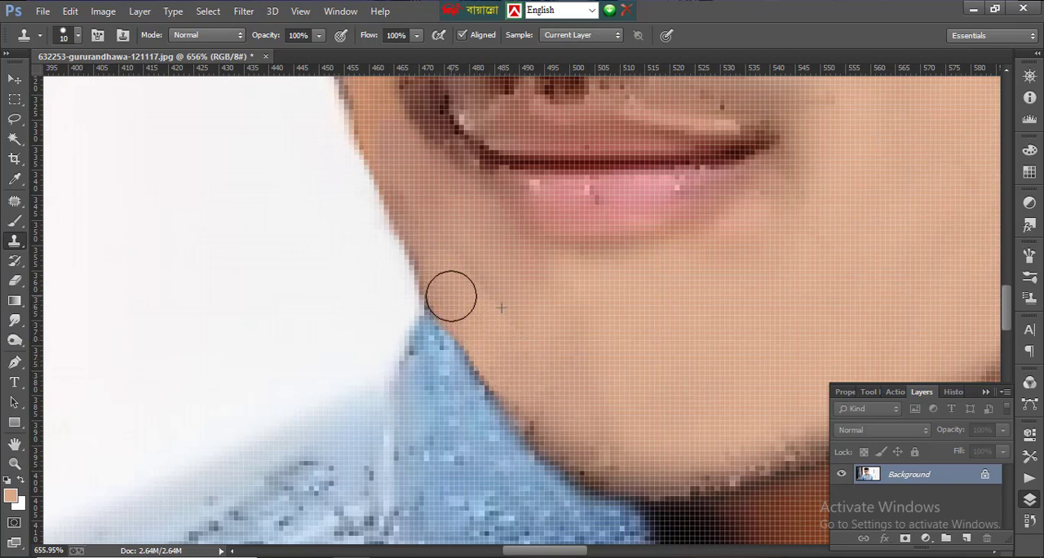
{"action": "left_click", "coordinate": [78, 36]}
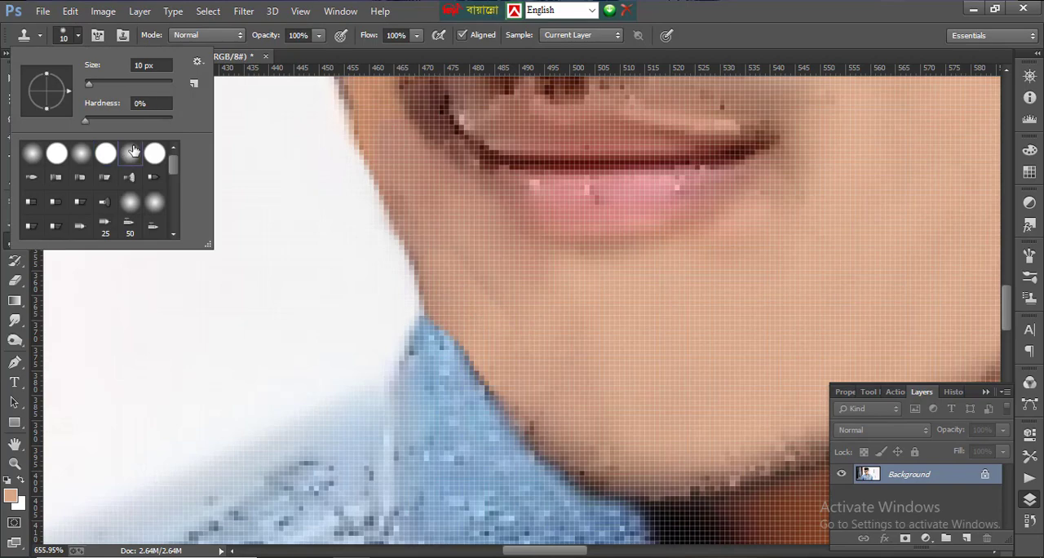
{"action": "left_click", "coordinate": [496, 254], "text": "alt"}
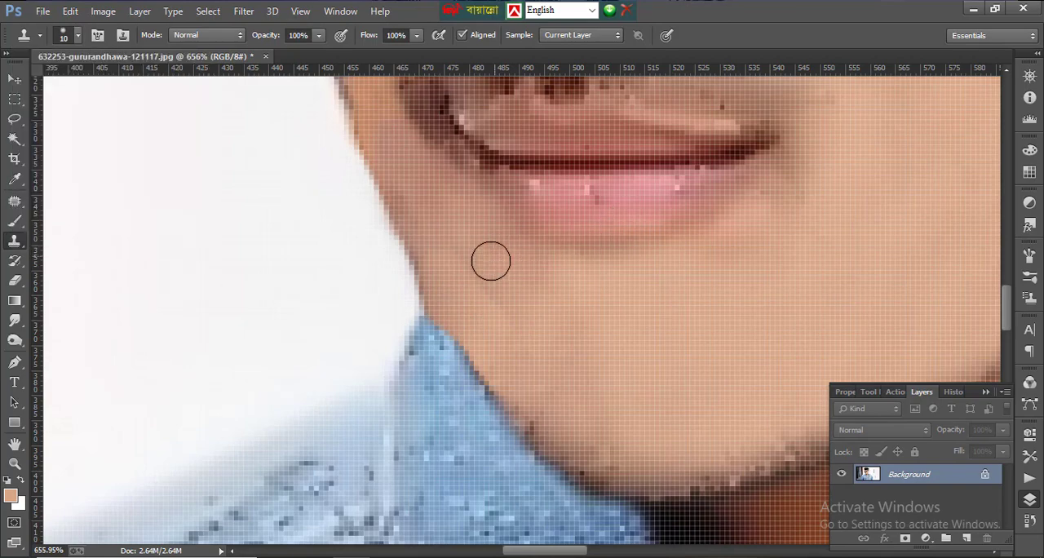
- Patch the dark moustache area under the nose with clean skin from above it using the Patch Tool, and deselect
{"action": "scroll", "coordinate": [450, 236], "scroll_direction": "down", "scroll_amount": 15}
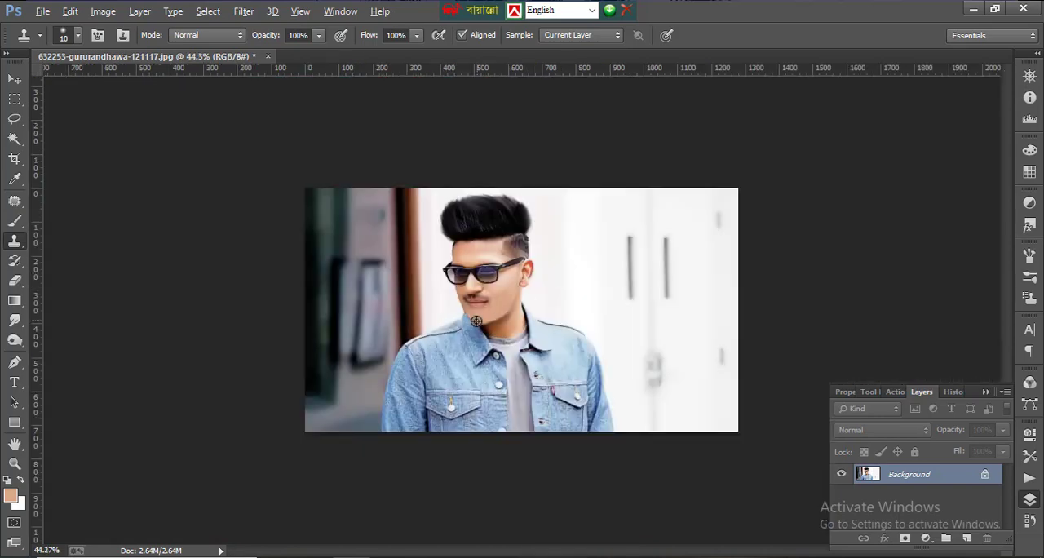
{"action": "scroll", "coordinate": [461, 318], "scroll_direction": "up", "scroll_amount": 1}
{"action": "scroll", "coordinate": [445, 285], "scroll_direction": "up", "scroll_amount": 6}
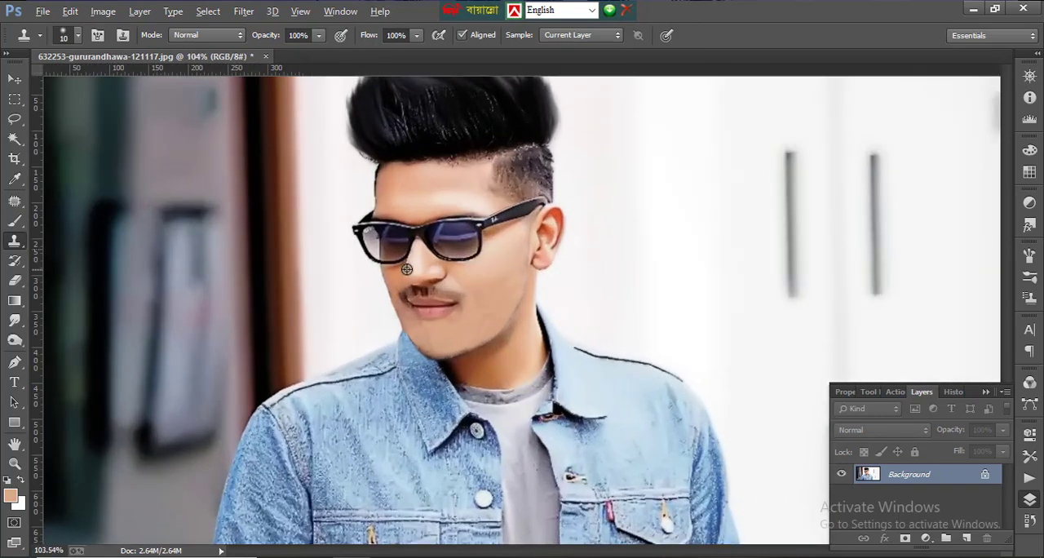
{"action": "scroll", "coordinate": [383, 329], "scroll_direction": "up", "scroll_amount": 2}
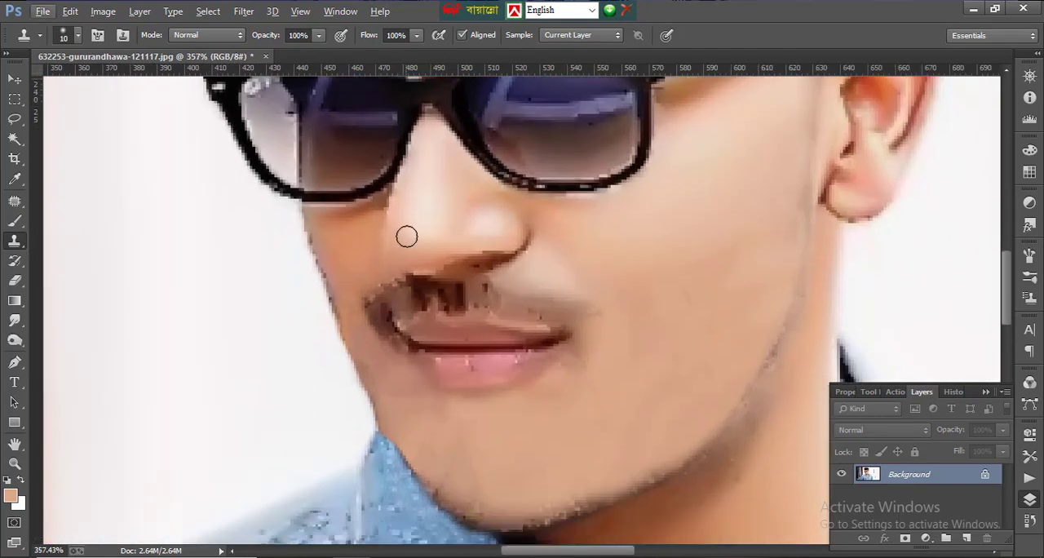
{"action": "left_click", "coordinate": [17, 202]}
{"action": "right_click", "coordinate": [18, 204]}
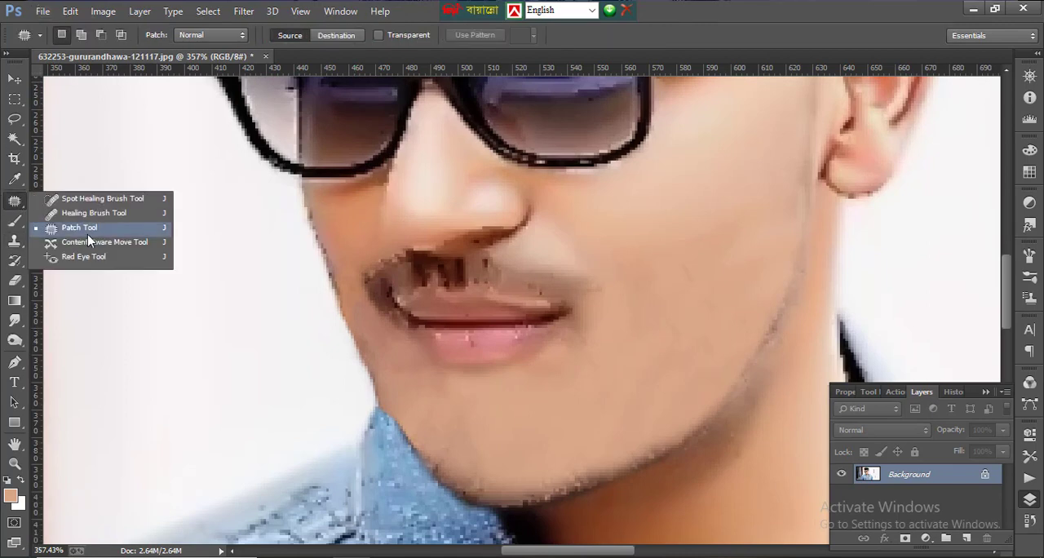
{"action": "left_click", "coordinate": [48, 228]}
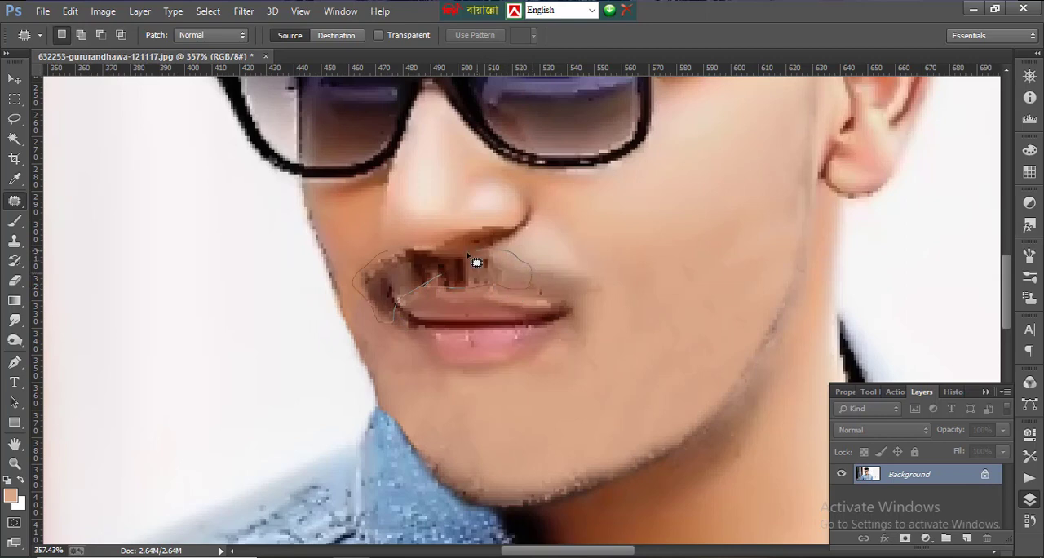
{"action": "left_click_drag", "start_coordinate": [401, 260], "coordinate": [424, 191]}
{"action": "scroll", "coordinate": [424, 191], "scroll_direction": "down", "scroll_amount": 3}
{"action": "key", "text": "ctrl+d"}
{"action": "scroll", "coordinate": [629, 256], "scroll_direction": "down", "scroll_amount": 3}
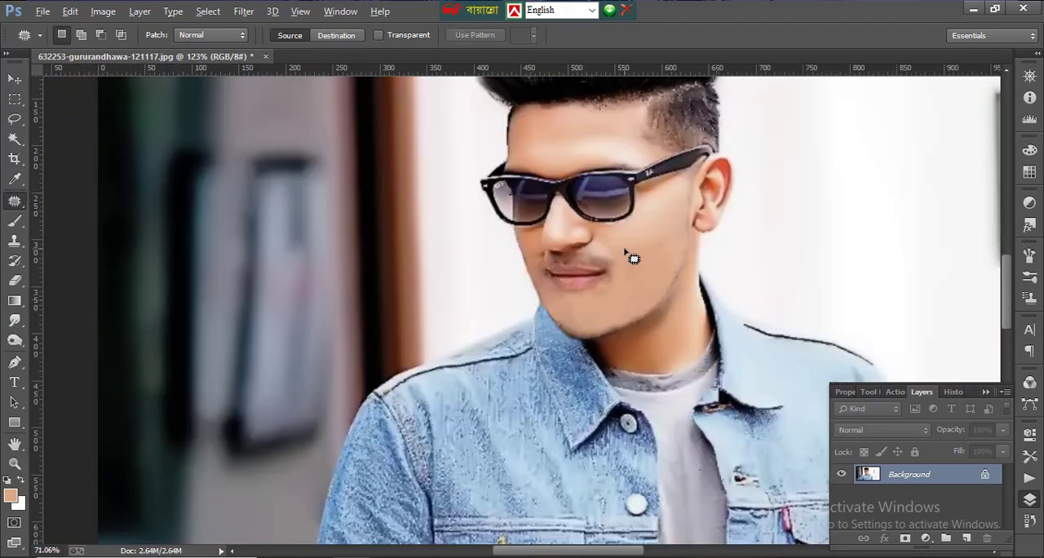
{"action": "scroll", "coordinate": [629, 257], "scroll_direction": "down", "scroll_amount": 2}
{"action": "scroll", "coordinate": [449, 299], "scroll_direction": "up", "scroll_amount": 5}
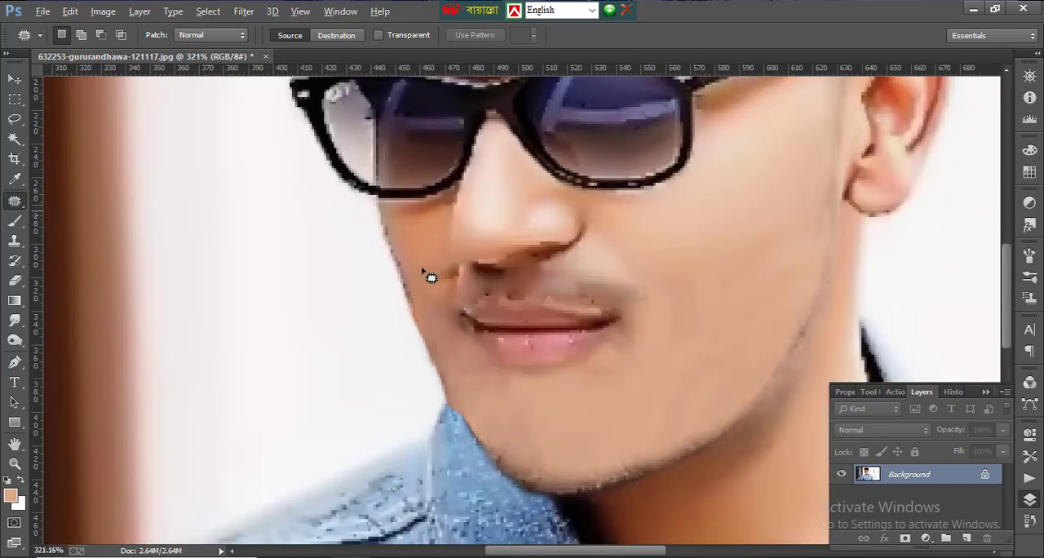
- Patch the seam beside the nostril and the moustache area under the nose with clean skin from above, deselecting after each patch
{"action": "scroll", "coordinate": [446, 273], "scroll_direction": "up", "scroll_amount": 1}
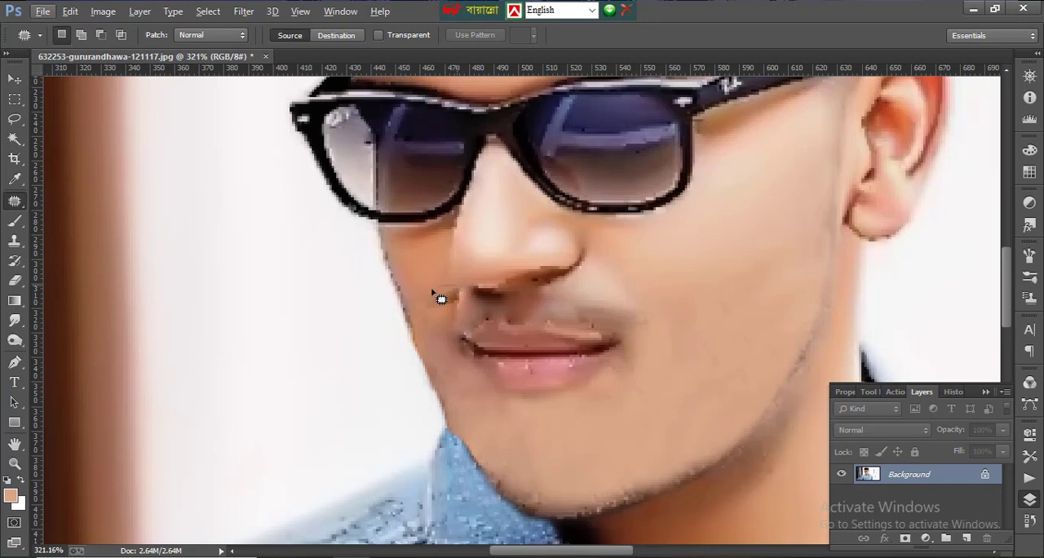
{"action": "left_click_drag", "start_coordinate": [459, 290], "coordinate": [439, 264]}
{"action": "key", "text": "ctrl+d"}
{"action": "mouse_move", "coordinate": [476, 331]}
{"action": "left_mouse_down"}
{"action": "mouse_move", "coordinate": [490, 282]}
{"action": "mouse_move", "coordinate": [473, 236]}
{"action": "mouse_move", "coordinate": [461, 245]}
{"action": "left_mouse_up"}
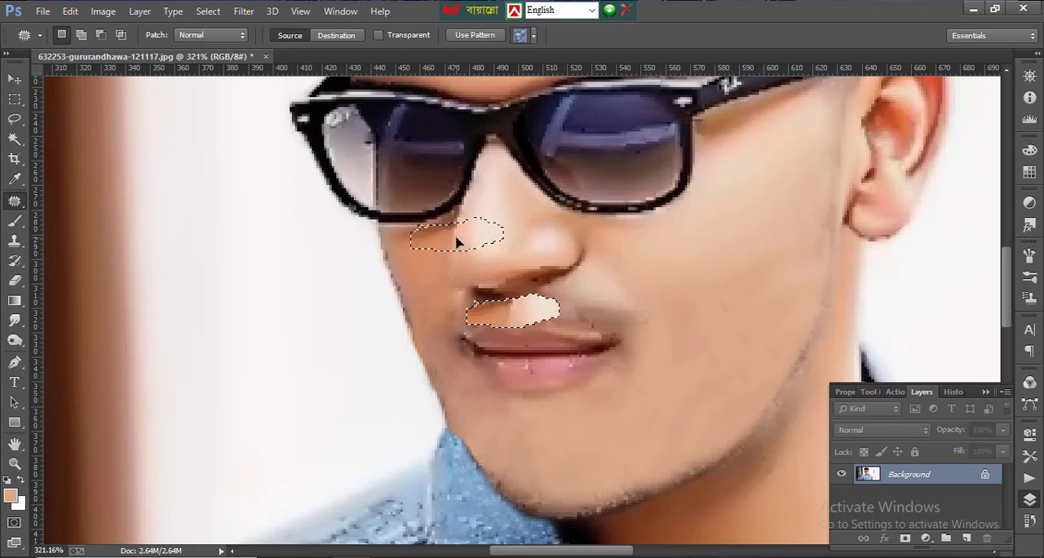
{"action": "key", "text": "ctrl+d"}
{"action": "scroll", "coordinate": [536, 264], "scroll_direction": "down", "scroll_amount": 3}
{"action": "scroll", "coordinate": [570, 302], "scroll_direction": "down", "scroll_amount": 2}
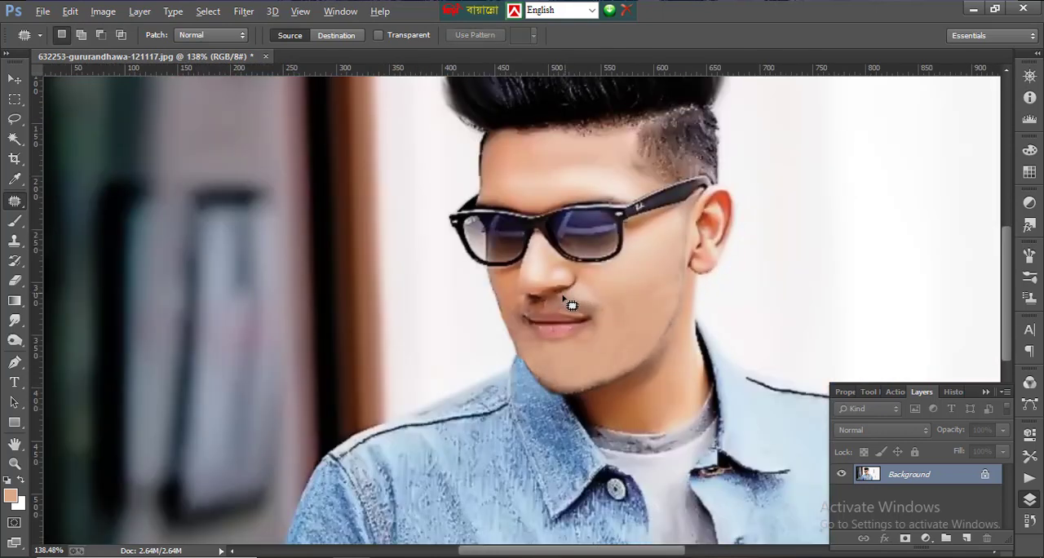
- Patch the remaining moustache shadow on the ear side of the upper lip with clean cheek skin, and deselect
{"action": "scroll", "coordinate": [566, 301], "scroll_direction": "up", "scroll_amount": 4}
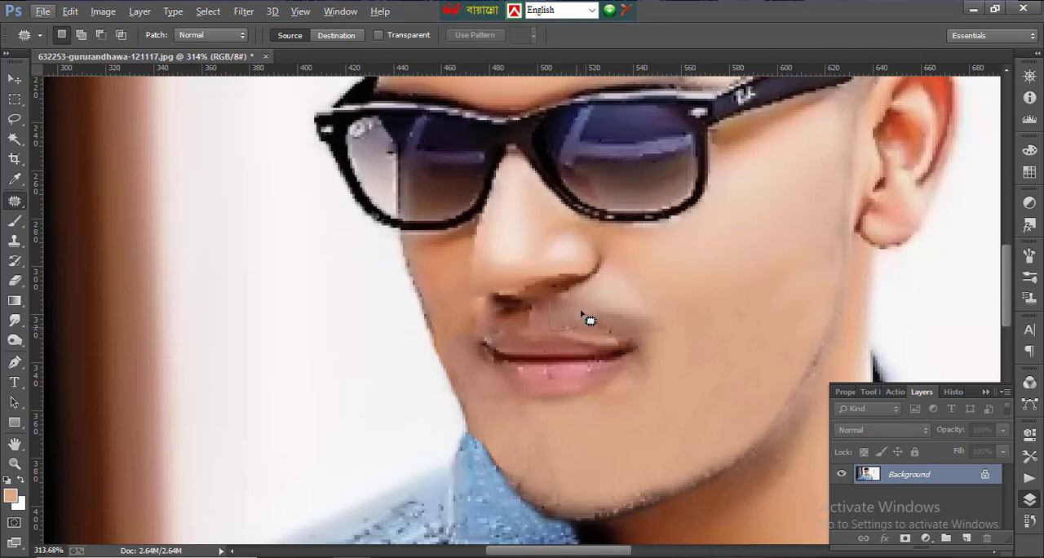
{"action": "mouse_move", "coordinate": [567, 307]}
{"action": "left_mouse_down"}
{"action": "mouse_move", "coordinate": [584, 260]}
{"action": "mouse_move", "coordinate": [602, 253]}
{"action": "left_mouse_up"}
{"action": "left_click", "coordinate": [645, 304]}
{"action": "scroll", "coordinate": [651, 299], "scroll_direction": "down", "scroll_amount": 4}
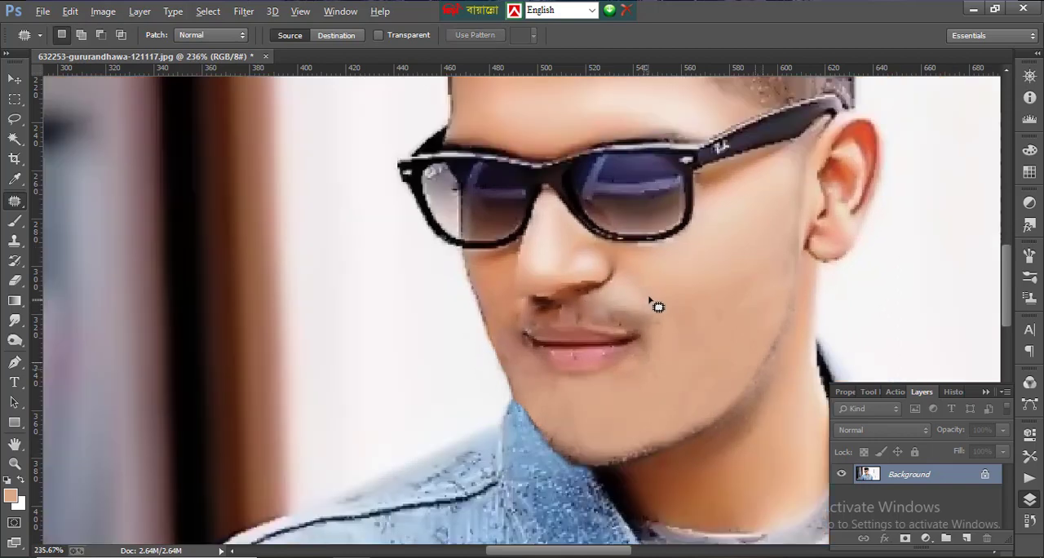
{"action": "scroll", "coordinate": [659, 297], "scroll_direction": "down", "scroll_amount": 5}
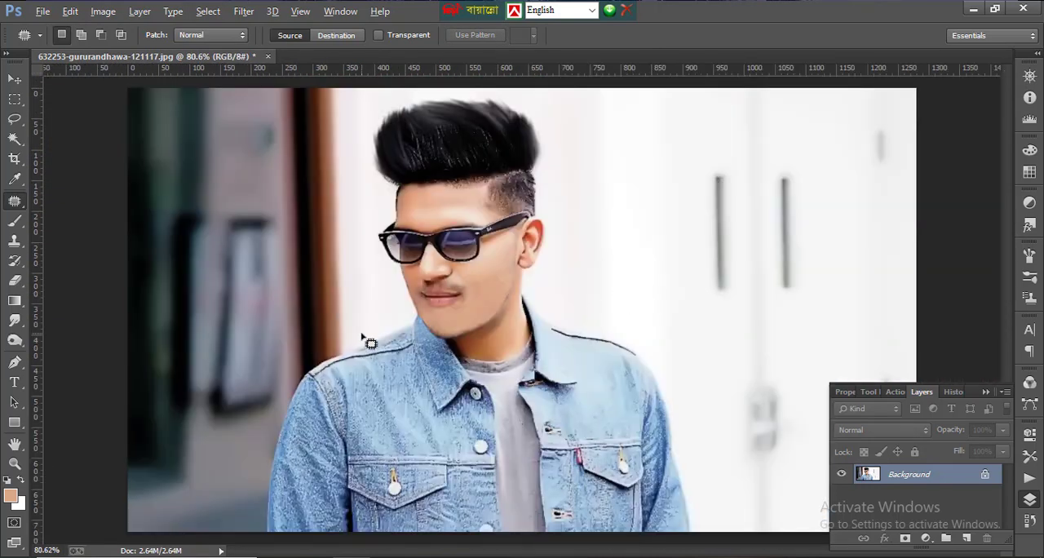
{"action": "scroll", "coordinate": [482, 296], "scroll_direction": "up", "scroll_amount": 9}
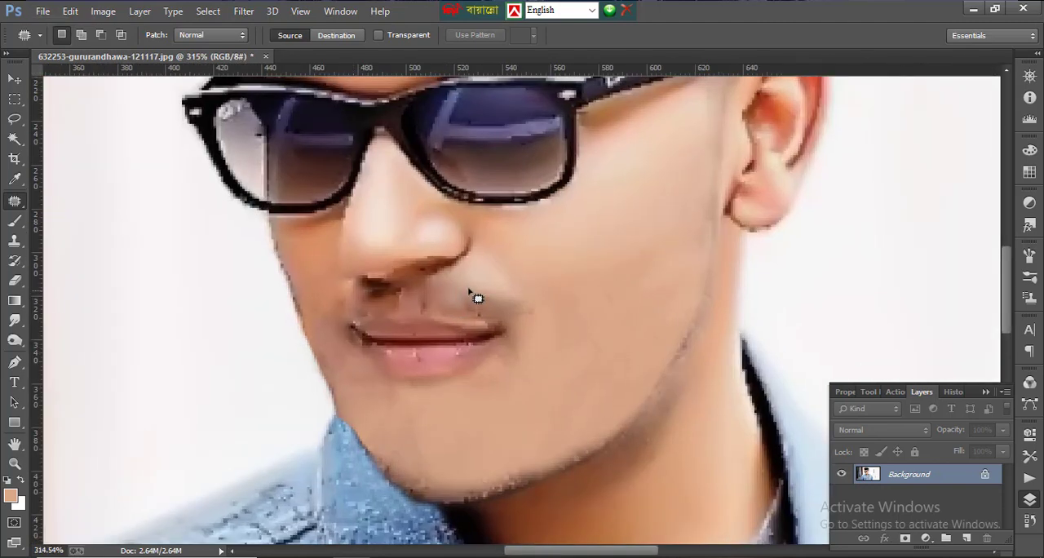
- Paint skin colour over the moustache shadow on the upper lip with a soft 20 px brush at 27% opacity and 29% flow
{"action": "left_click", "coordinate": [14, 341]}
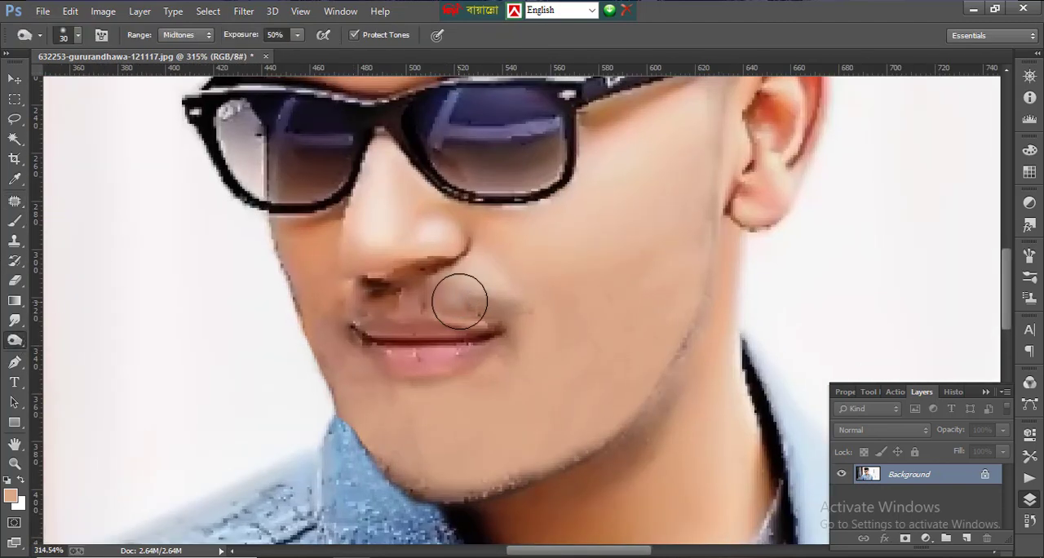
{"action": "left_click", "coordinate": [13, 224]}
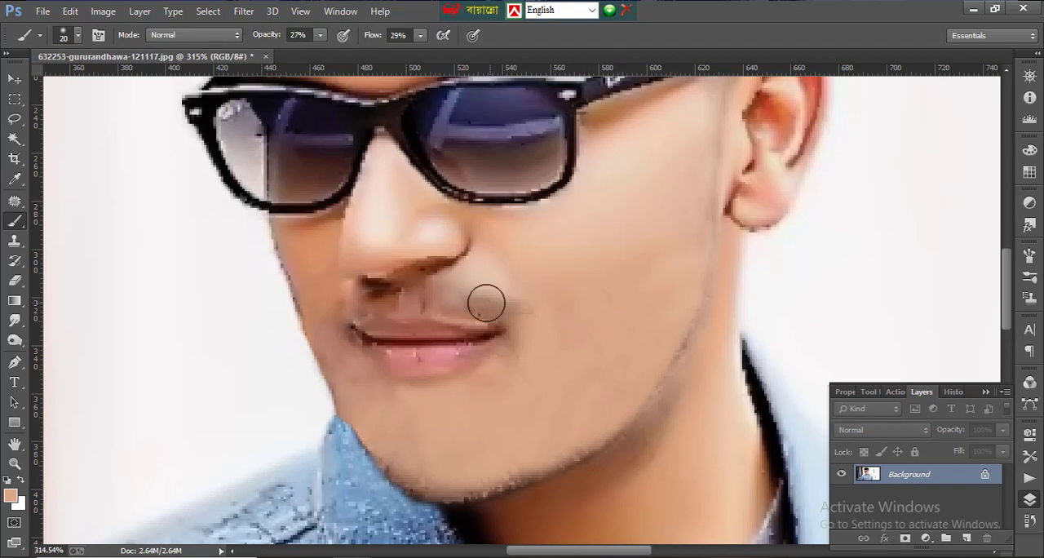
{"action": "mouse_move", "coordinate": [474, 306]}
{"action": "left_mouse_down"}
{"action": "mouse_move", "coordinate": [531, 307]}
{"action": "mouse_move", "coordinate": [457, 298]}
{"action": "mouse_move", "coordinate": [491, 295]}
{"action": "mouse_move", "coordinate": [358, 296]}
{"action": "mouse_move", "coordinate": [338, 306]}
{"action": "mouse_move", "coordinate": [386, 294]}
{"action": "mouse_move", "coordinate": [334, 323]}
{"action": "left_mouse_up"}
{"action": "scroll", "coordinate": [333, 323], "scroll_direction": "down", "scroll_amount": 10}
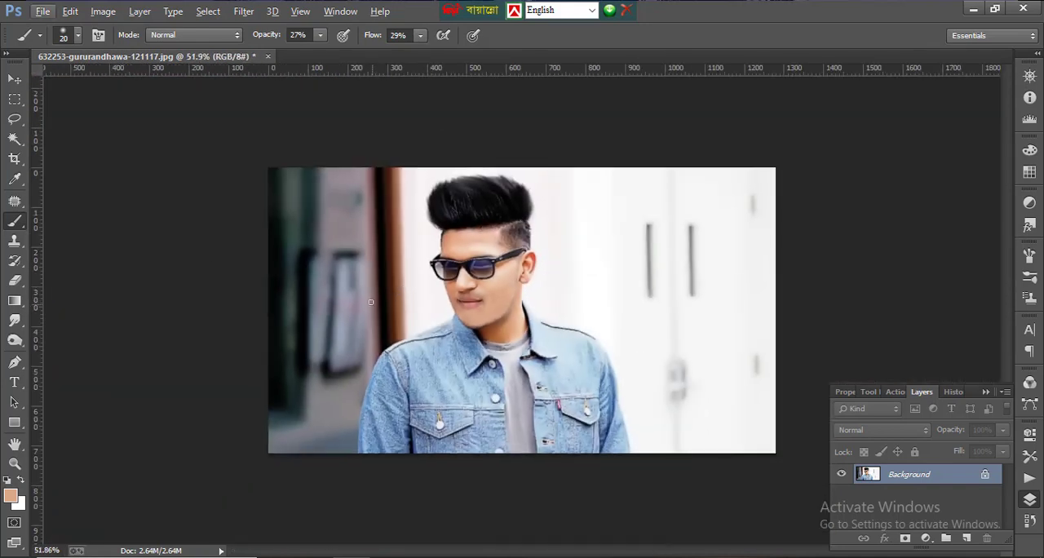
{"action": "scroll", "coordinate": [569, 368], "scroll_direction": "down", "scroll_amount": 3}
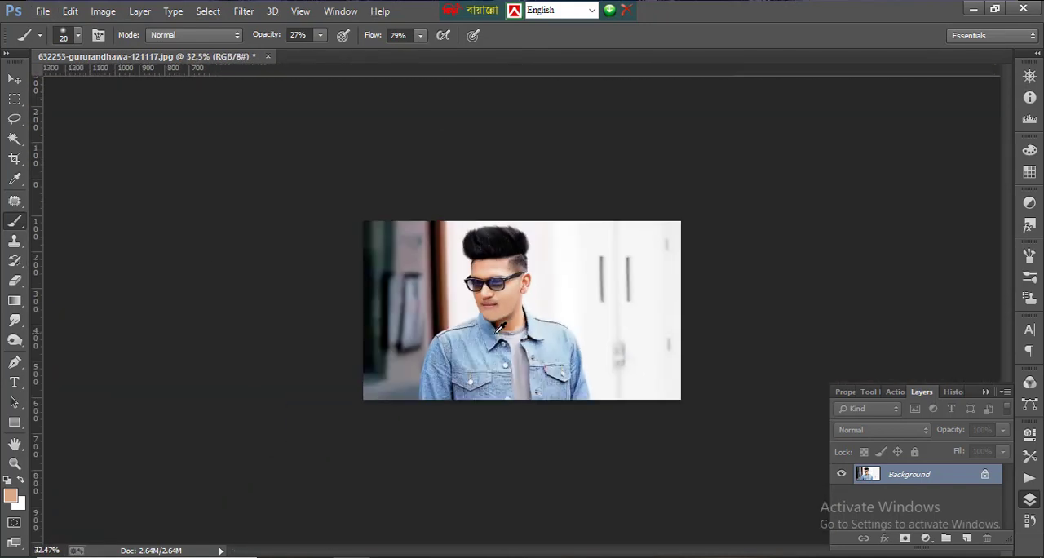
{"action": "scroll", "coordinate": [516, 279], "scroll_direction": "up", "scroll_amount": 3}
{"action": "scroll", "coordinate": [517, 278], "scroll_direction": "down", "scroll_amount": 3}
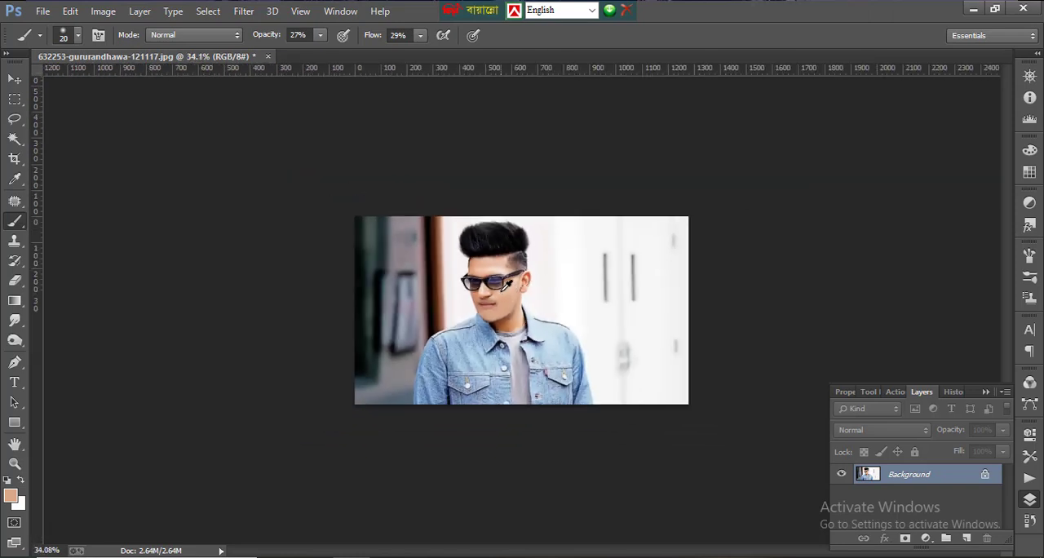
{"action": "scroll", "coordinate": [507, 282], "scroll_direction": "up", "scroll_amount": 2}
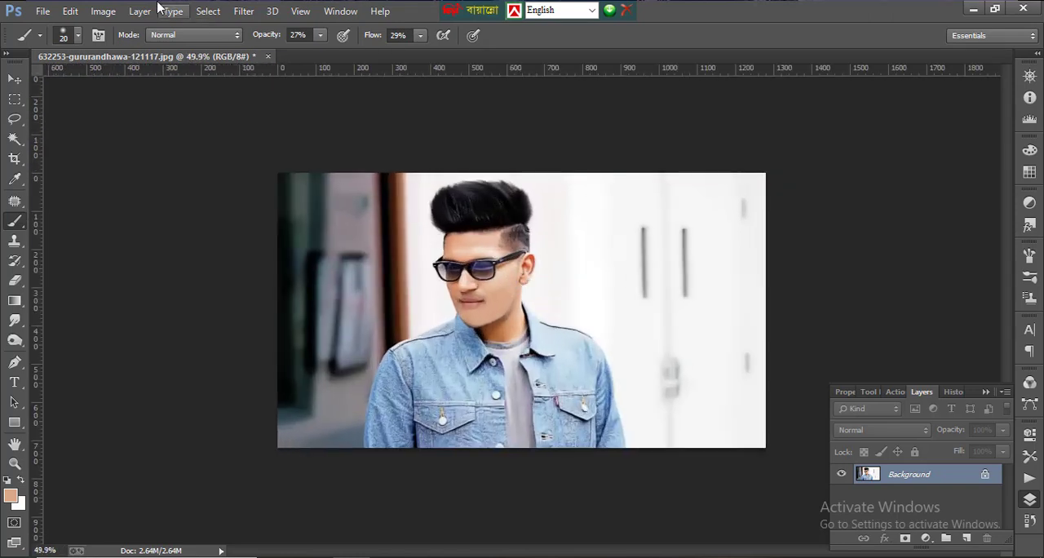
{"action": "left_click", "coordinate": [112, 10]}
{"action": "mouse_move", "coordinate": [135, 49]}
{"action": "left_click", "coordinate": [397, 269]}
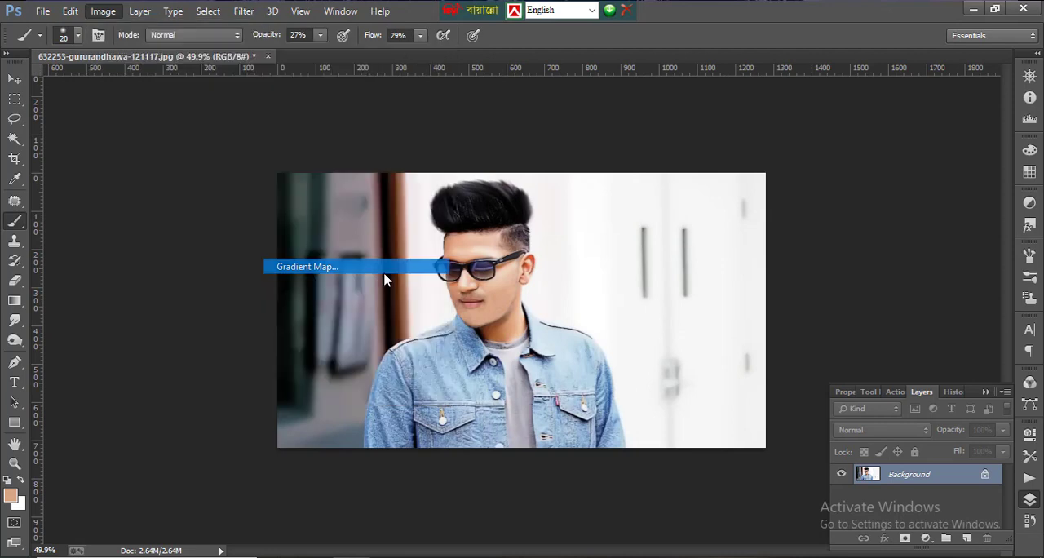
{"action": "left_click", "coordinate": [641, 197]}
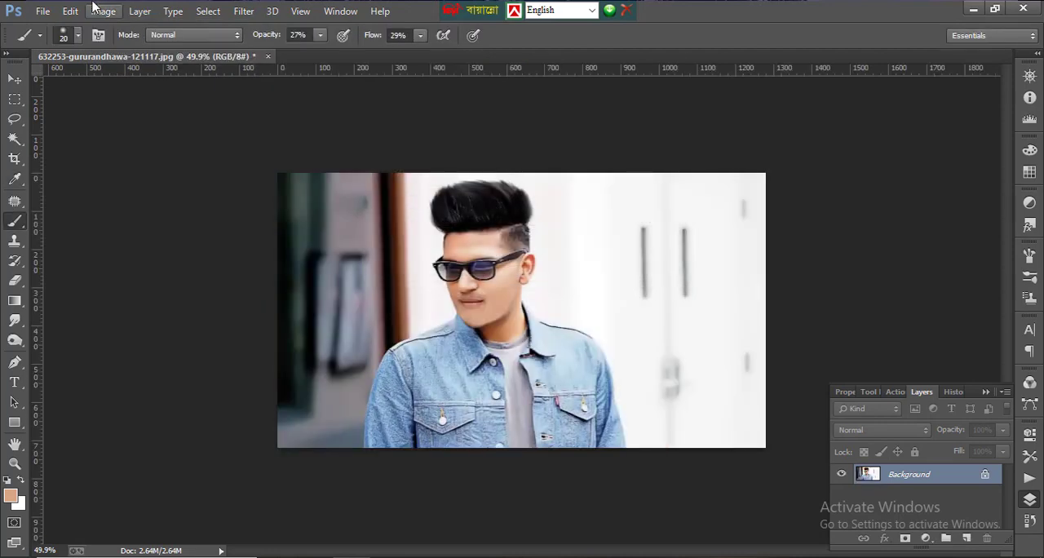
- Apply a Selective Color adjustment with Black at -31% for Reds and +15% for Blacks
{"action": "left_click", "coordinate": [102, 11]}
{"action": "mouse_move", "coordinate": [128, 50]}
{"action": "left_click", "coordinate": [404, 283]}
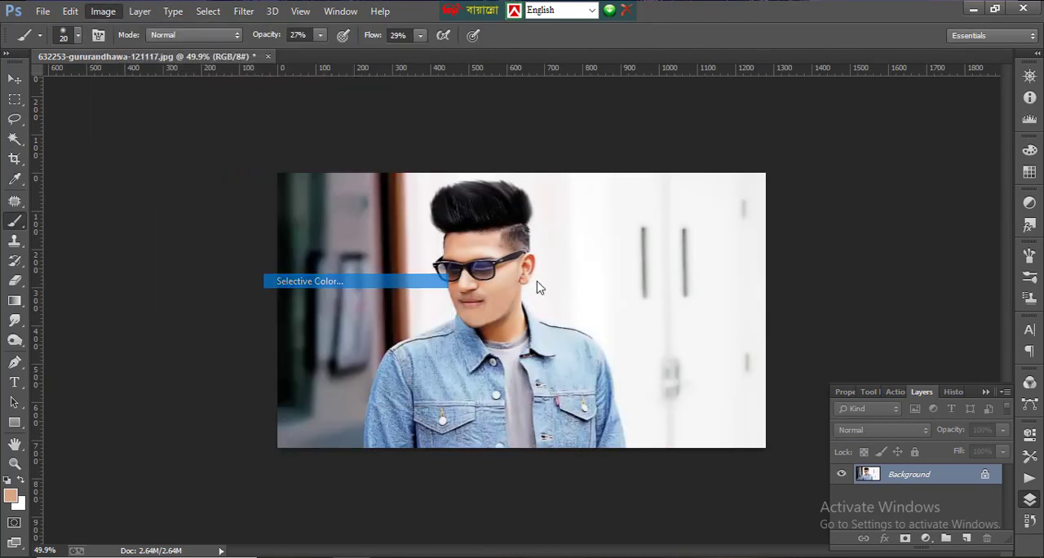
{"action": "left_click", "coordinate": [806, 289]}
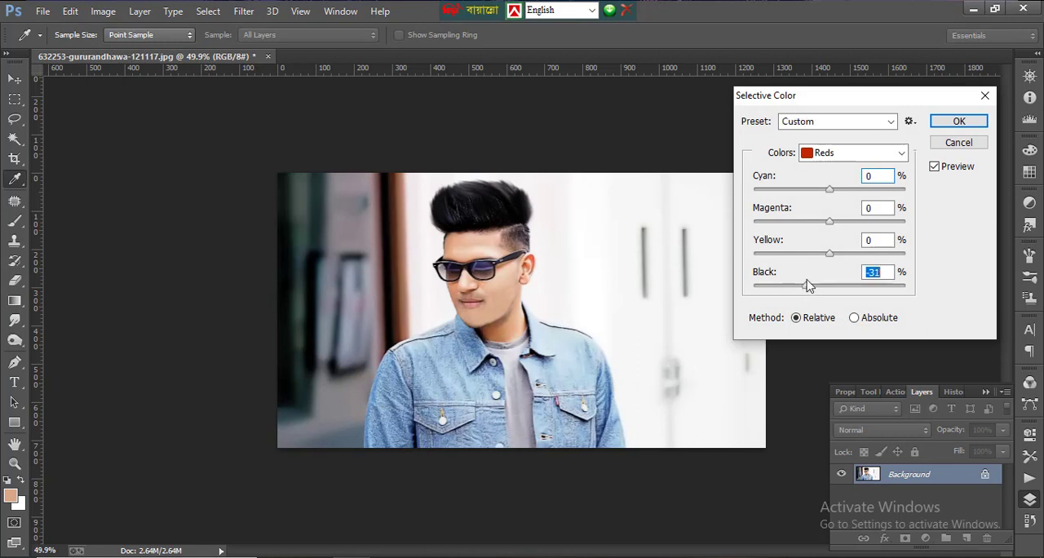
{"action": "left_click", "coordinate": [852, 153]}
{"action": "left_click", "coordinate": [832, 227]}
{"action": "left_click", "coordinate": [840, 287]}
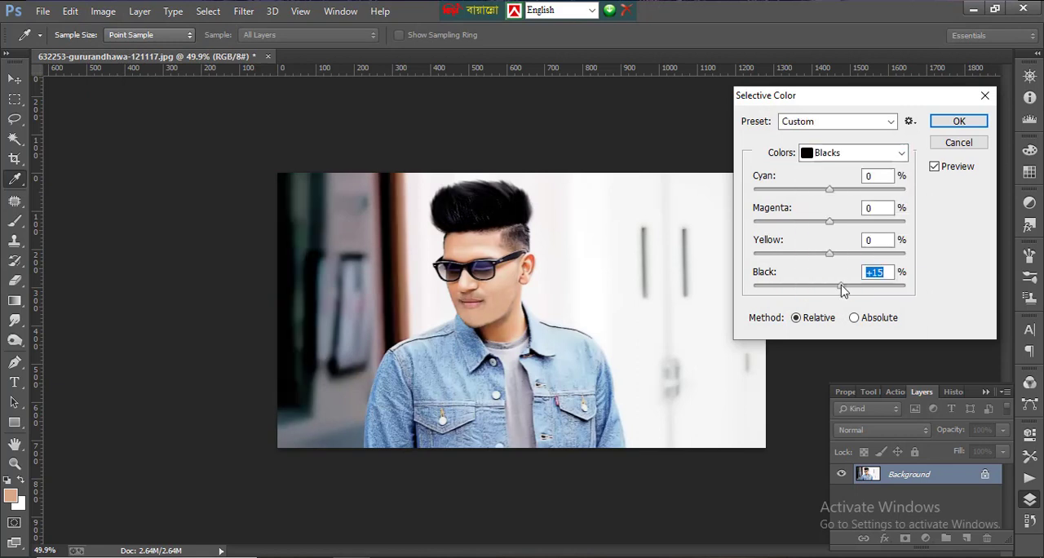
{"action": "key", "text": "Return"}
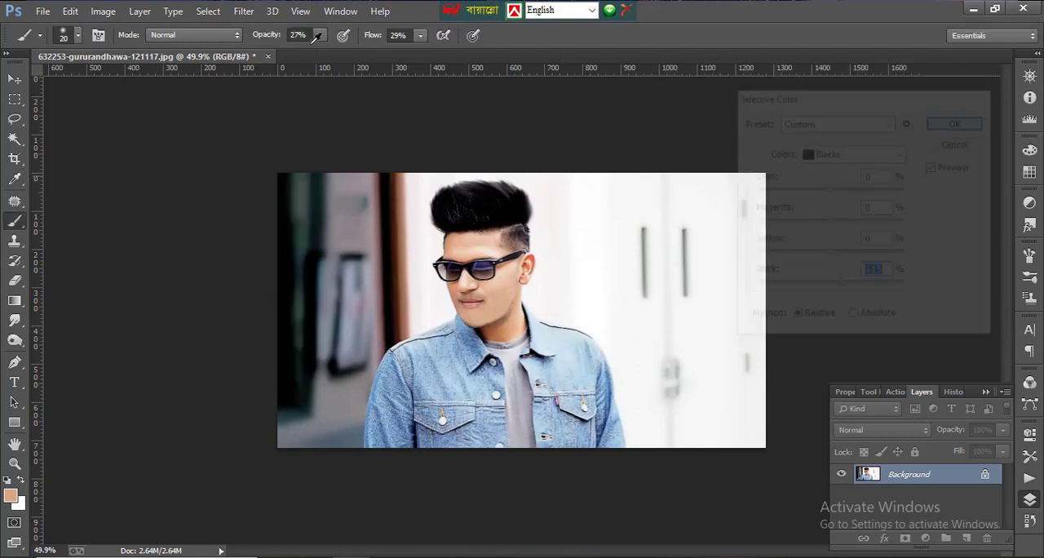
- Apply the Imagenomic Noiseware Professional filter to the photo with the "C1: Main" settings preset
{"action": "left_click", "coordinate": [243, 10]}
{"action": "mouse_move", "coordinate": [366, 393]}
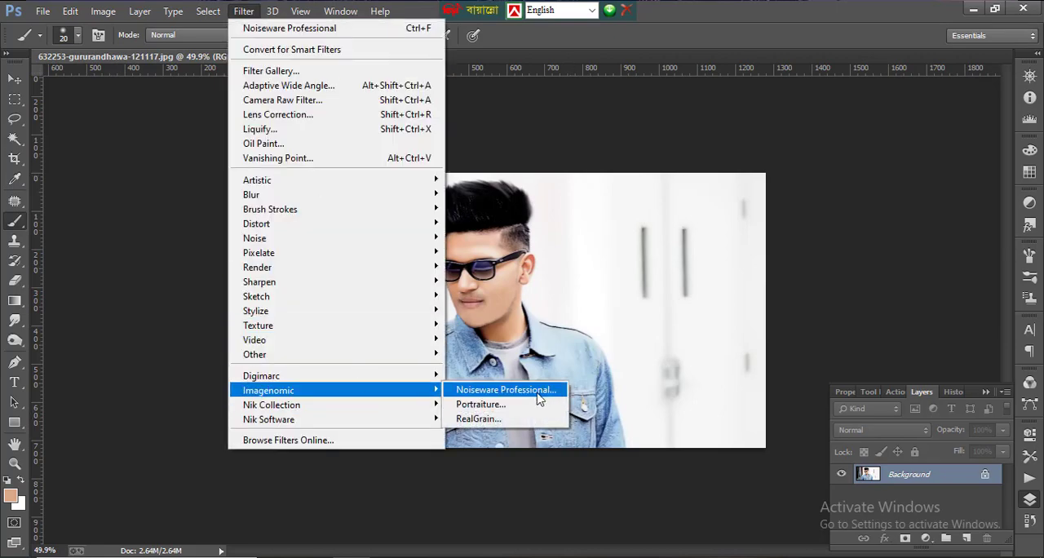
{"action": "left_click", "coordinate": [538, 391]}
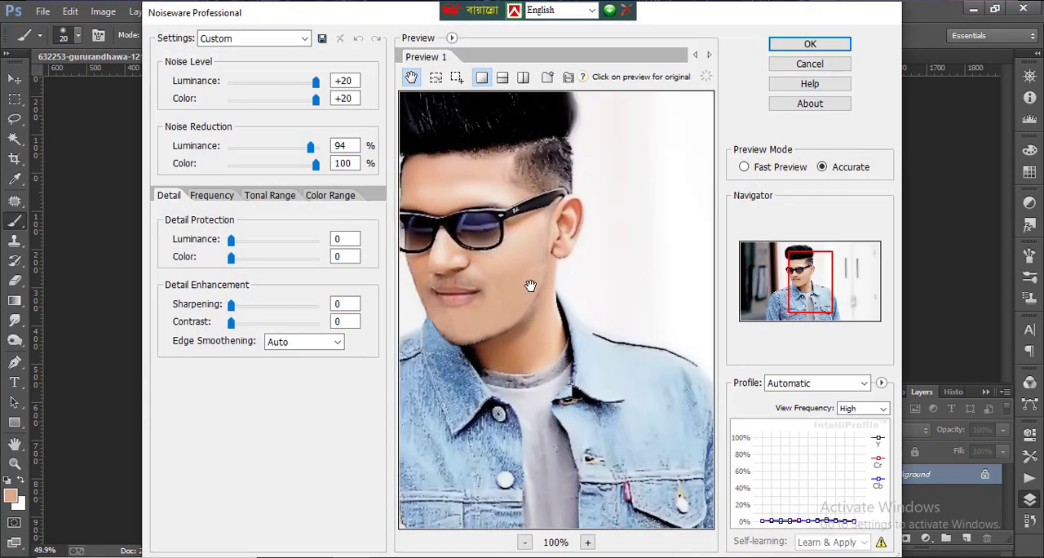
{"action": "left_click_drag", "start_coordinate": [530, 285], "coordinate": [601, 322]}
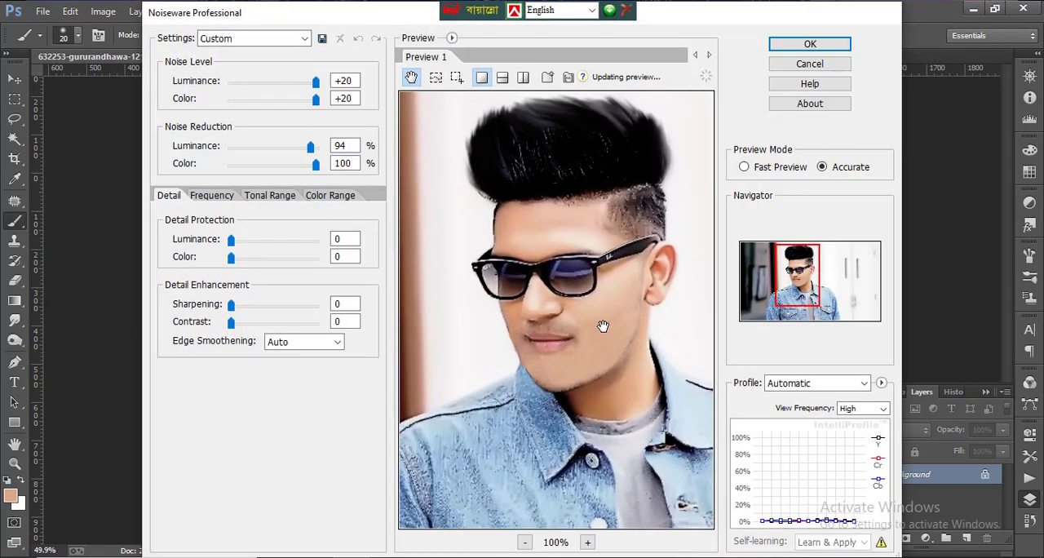
{"action": "left_click", "coordinate": [305, 38]}
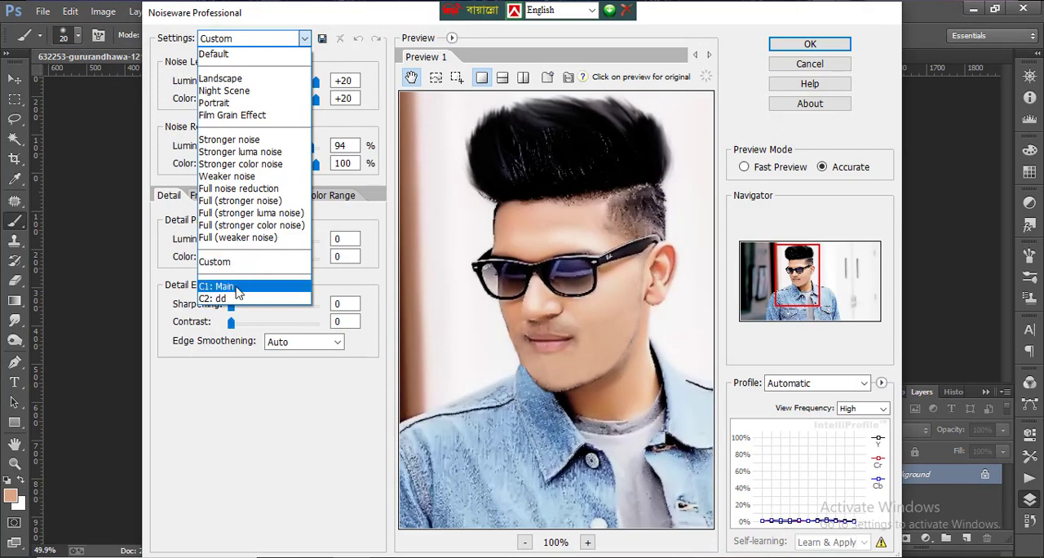
{"action": "left_click", "coordinate": [249, 287]}
{"action": "left_click_drag", "start_coordinate": [540, 313], "coordinate": [519, 297]}
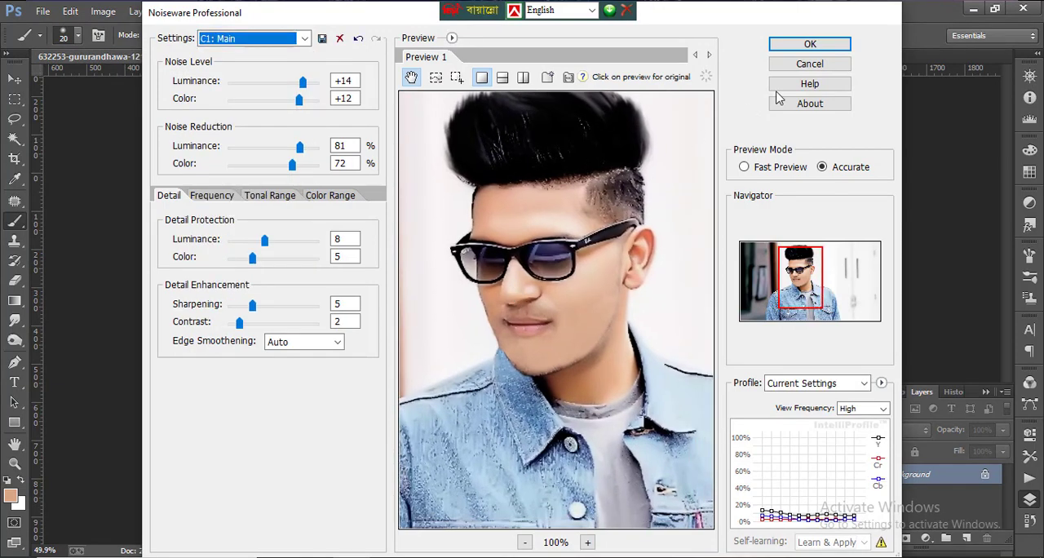
{"action": "left_click", "coordinate": [816, 45]}
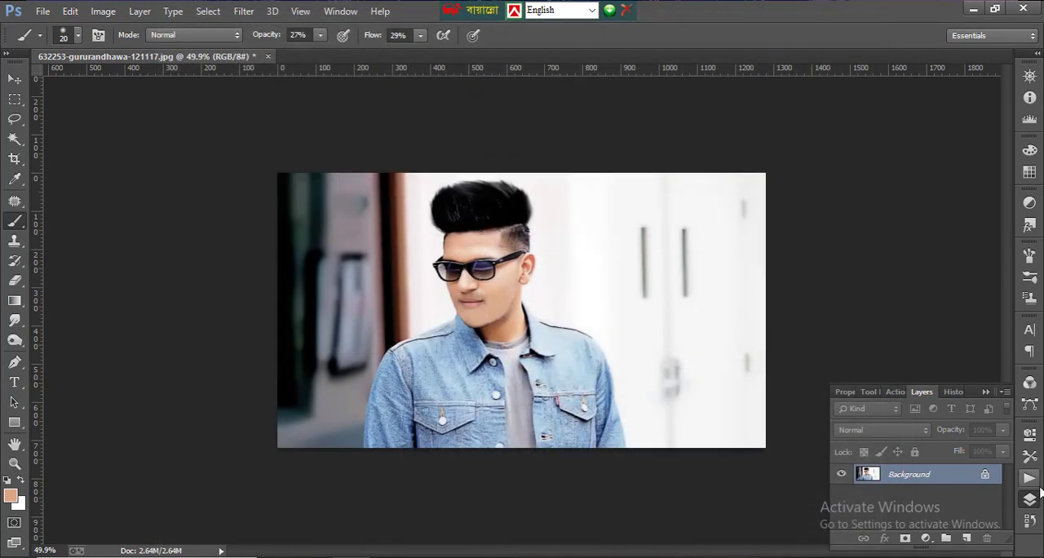
- Compare the original photo with the finished retouch through the history, switching twice and returning to the Noiseware Professional state
{"action": "left_click", "coordinate": [1030, 521]}
{"action": "scroll", "coordinate": [923, 452], "scroll_direction": "up", "scroll_amount": 10}
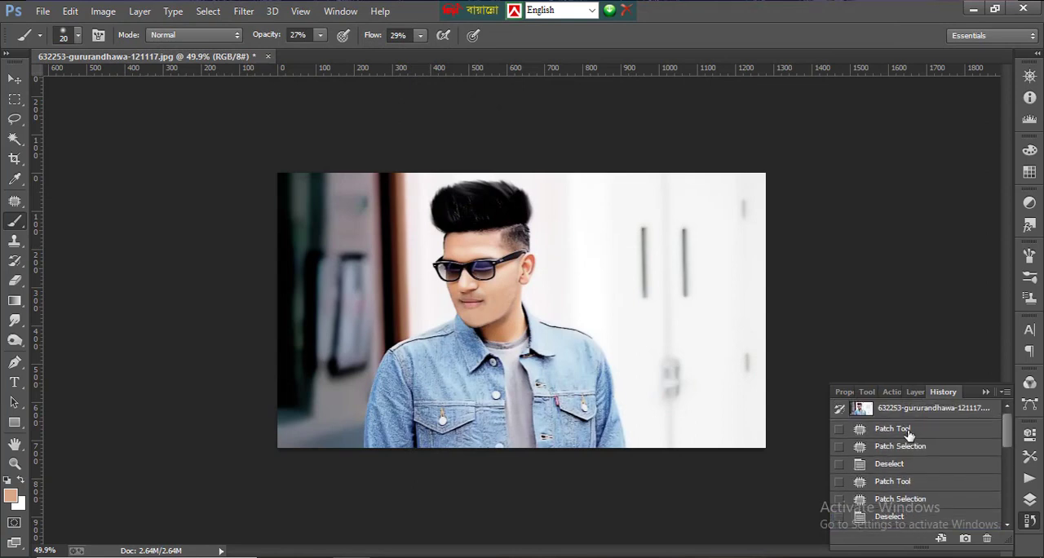
{"action": "left_click", "coordinate": [907, 431]}
{"action": "left_click", "coordinate": [906, 429]}
{"action": "left_click", "coordinate": [908, 411]}
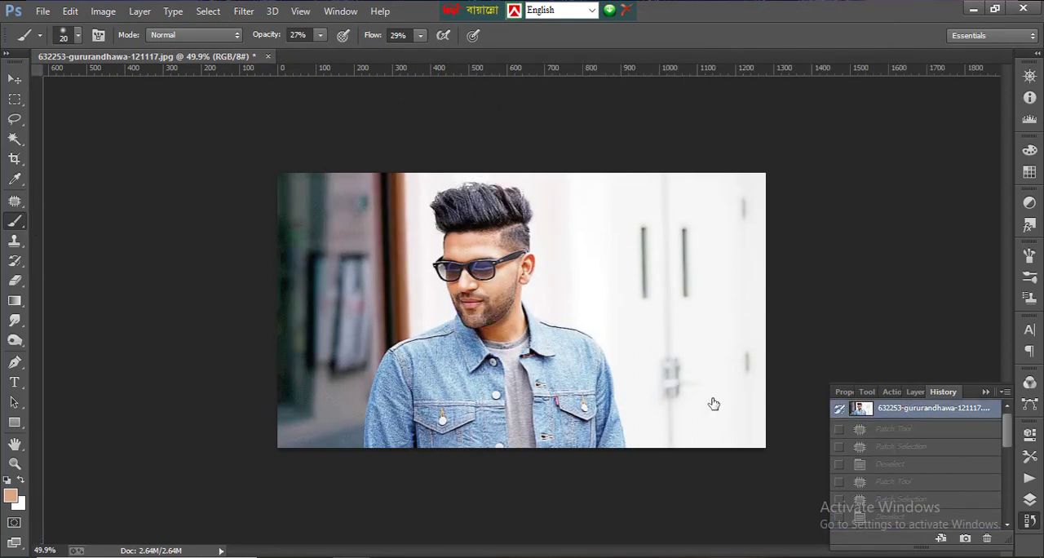
{"action": "scroll", "coordinate": [971, 509], "scroll_direction": "down", "scroll_amount": 5}
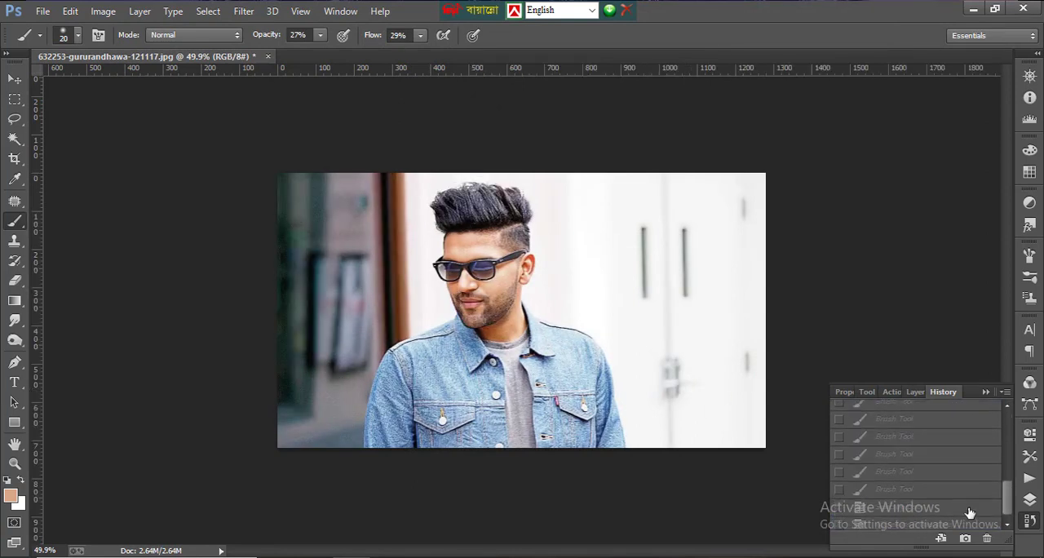
{"action": "left_click", "coordinate": [922, 522]}
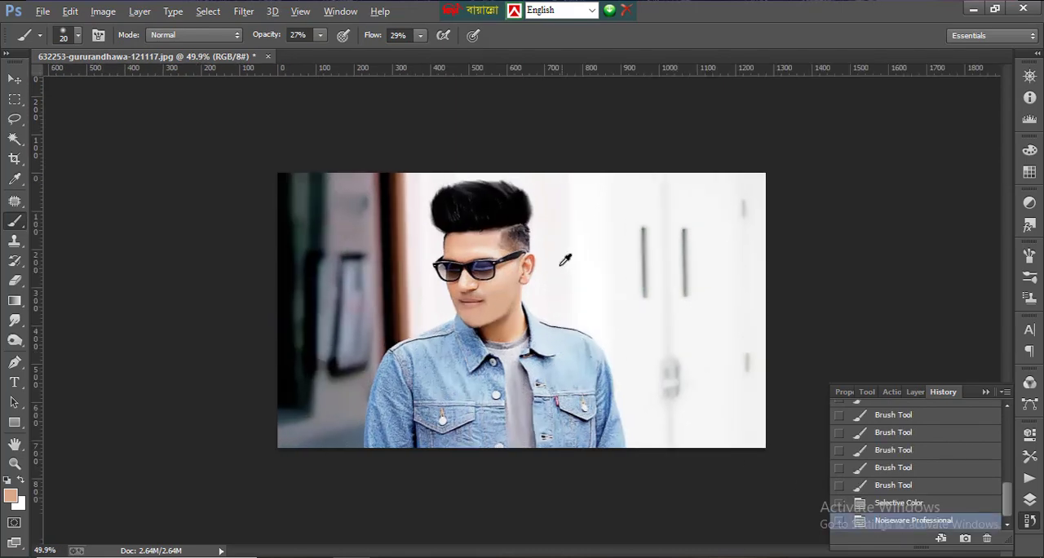
{"action": "key", "text": "alt"}
{"action": "scroll", "coordinate": [940, 463], "scroll_direction": "up", "scroll_amount": 5}
{"action": "left_click", "coordinate": [912, 413]}
{"action": "scroll", "coordinate": [905, 457], "scroll_direction": "down", "scroll_amount": 5}
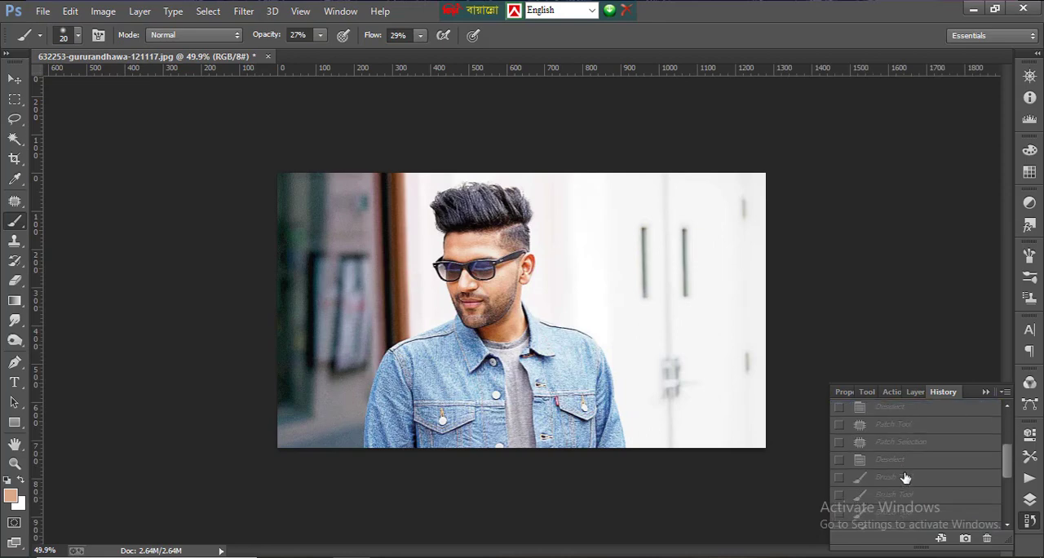
{"action": "left_click", "coordinate": [884, 521]}
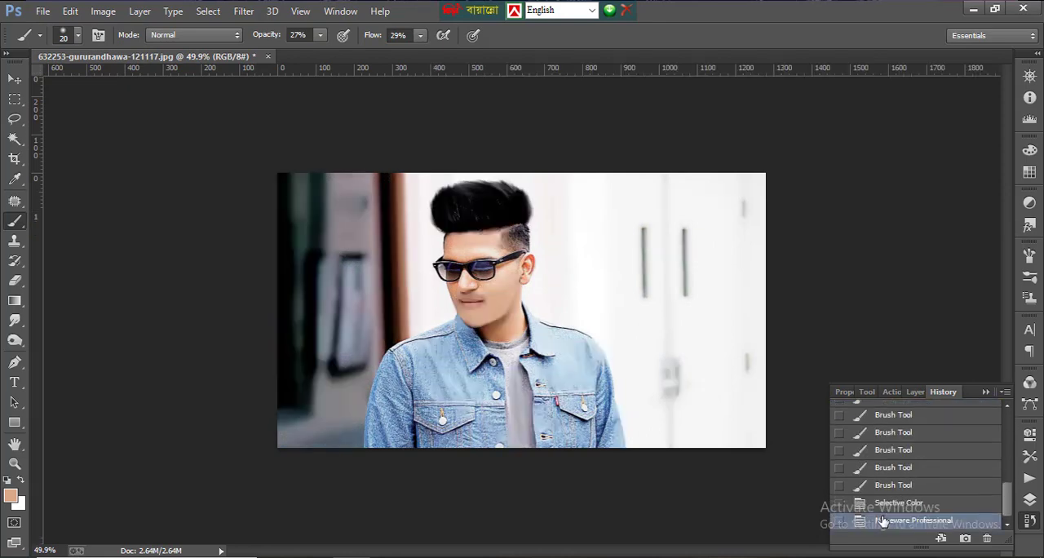